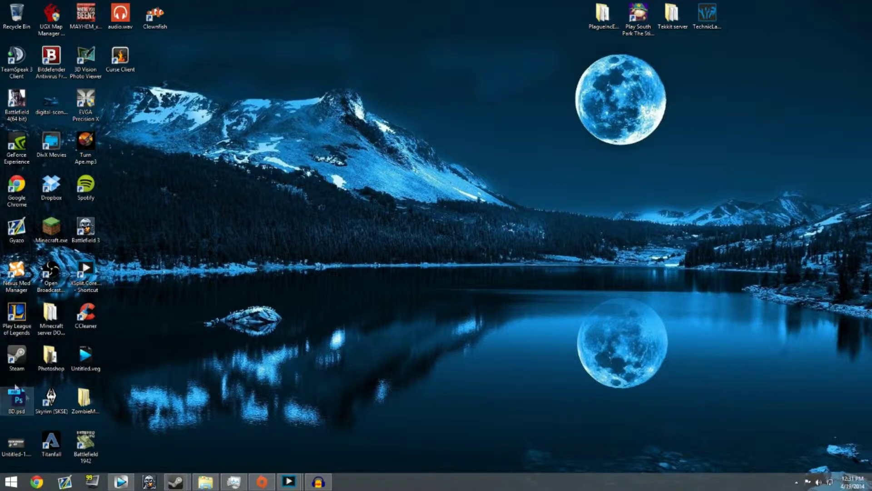
# Step: Visit the Start screen, then restore the Vegas Pro 12.0 project window from the taskbar
pyautogui.click(11, 485)
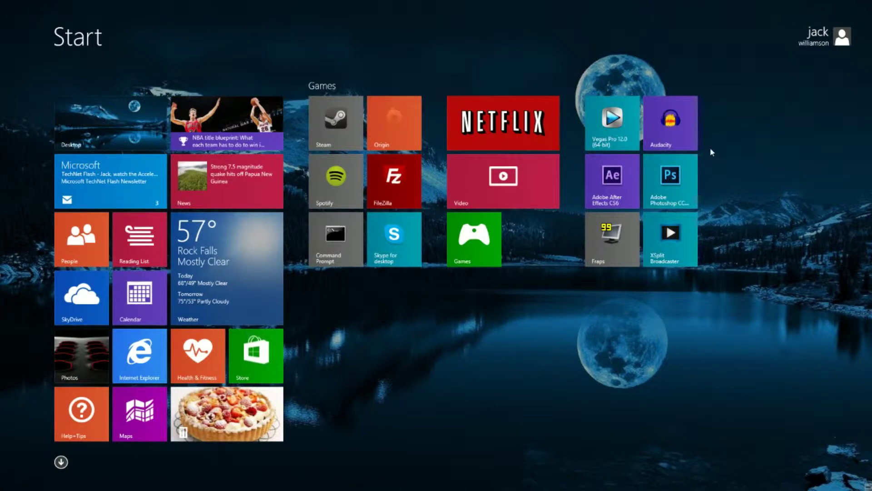
pyautogui.press('super')
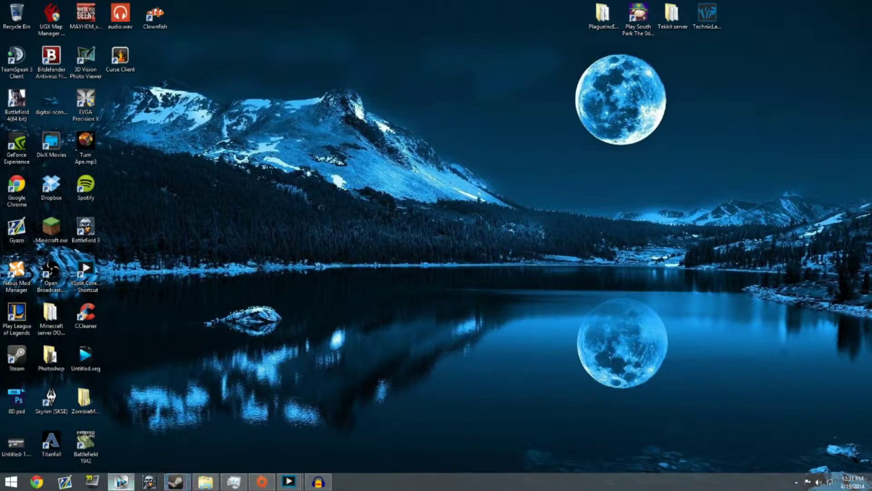
pyautogui.click(121, 481)
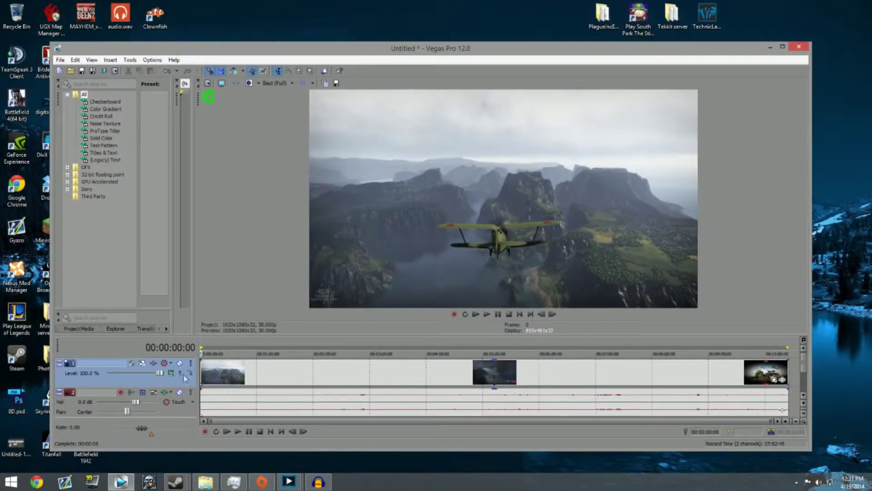
# Step: Maximize Vegas, start a new project without saving the untitled one, and close Vegas
pyautogui.click(215, 372)
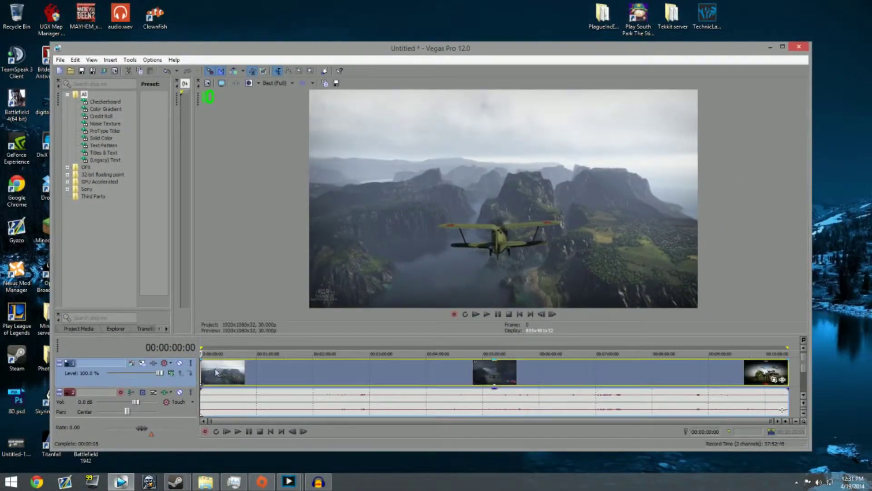
pyautogui.click(786, 48)
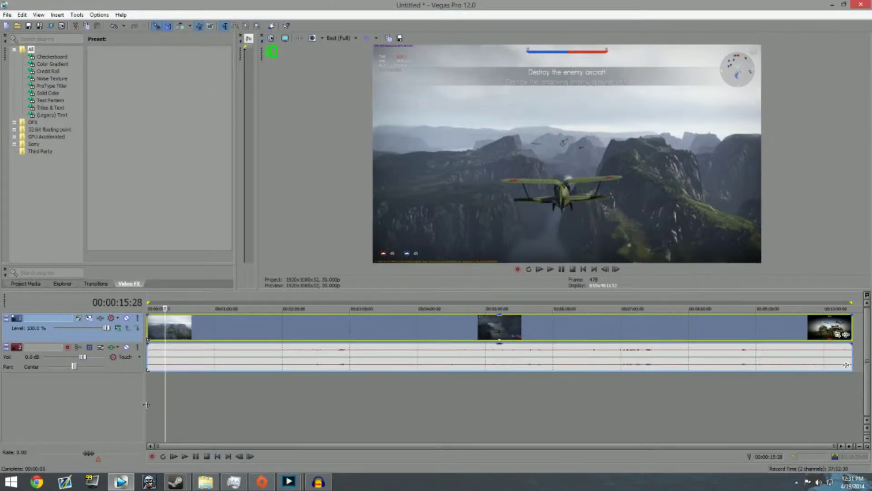
pyautogui.hotkey('ctrl', 'Home')
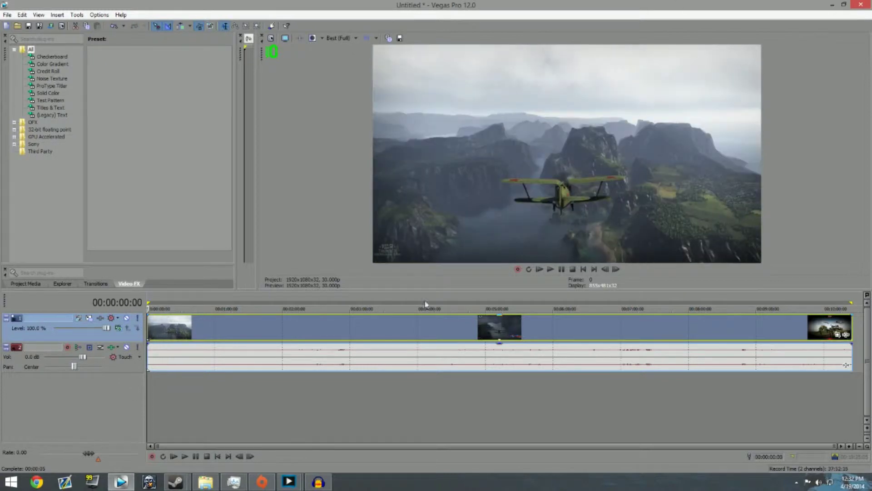
pyautogui.click(8, 15)
pyautogui.click(14, 24)
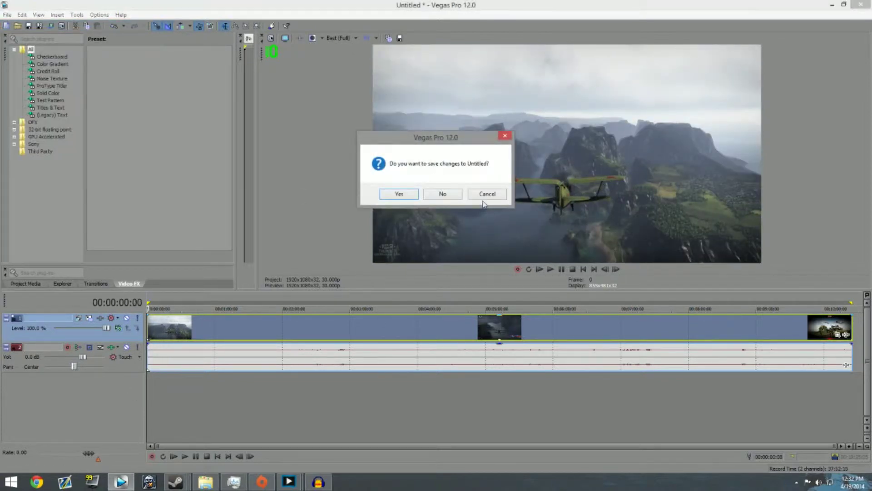
pyautogui.click(487, 194)
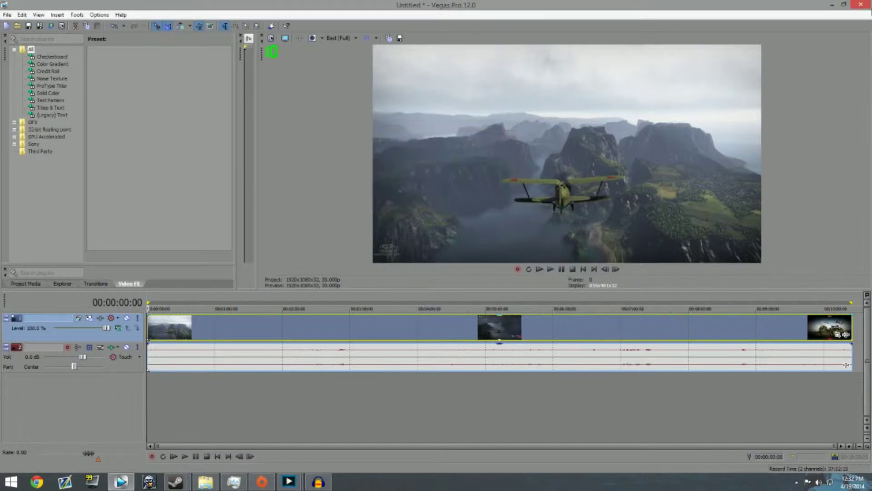
pyautogui.hotkey('ctrl', 'n')
# Step: Close Vegas without saving, search for Dxtory from the Search charm, and pin it to the taskbar
pyautogui.click(443, 194)
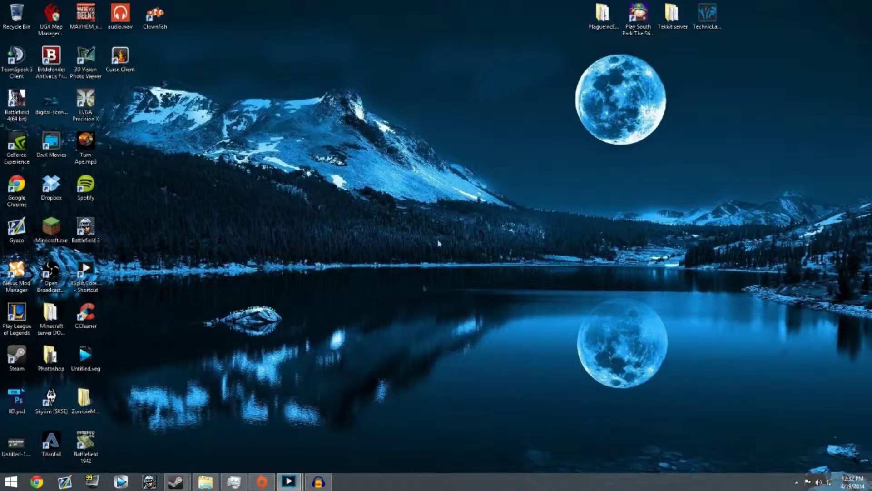
pyautogui.click(3, 483)
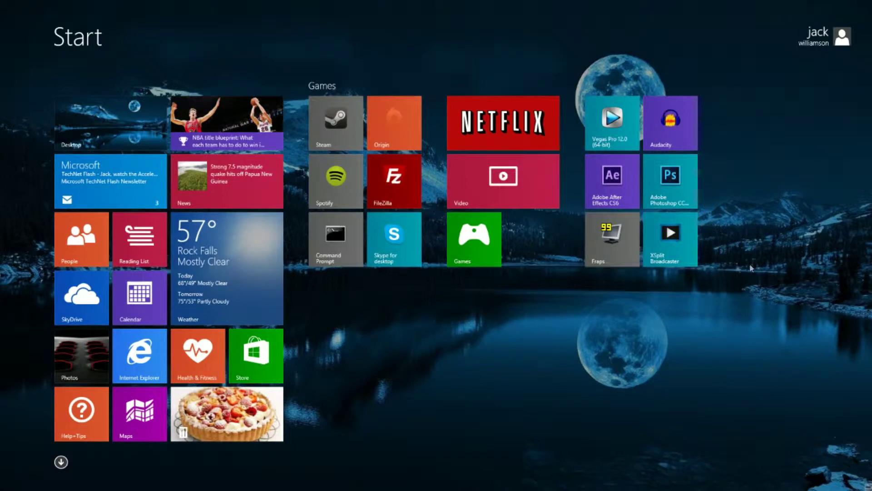
pyautogui.moveTo(871, 1)
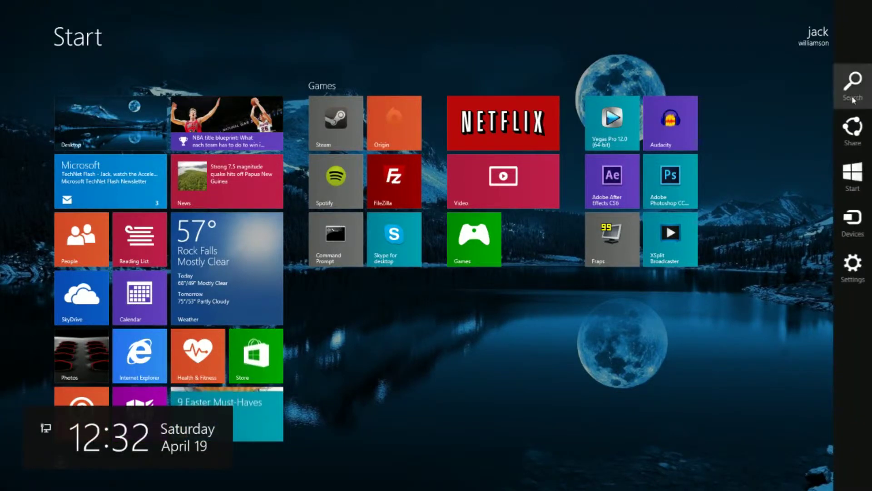
pyautogui.click(854, 97)
pyautogui.write('a')
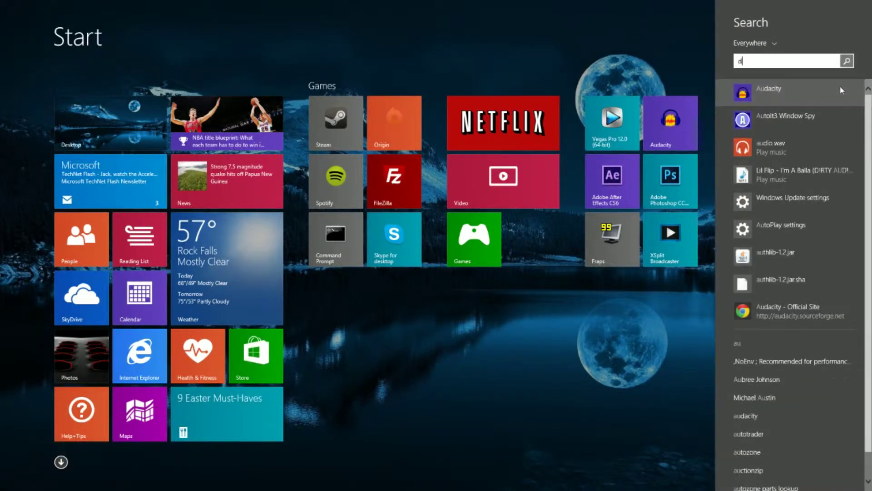
pyautogui.write('xtory')
pyautogui.rightClick(727, 94)
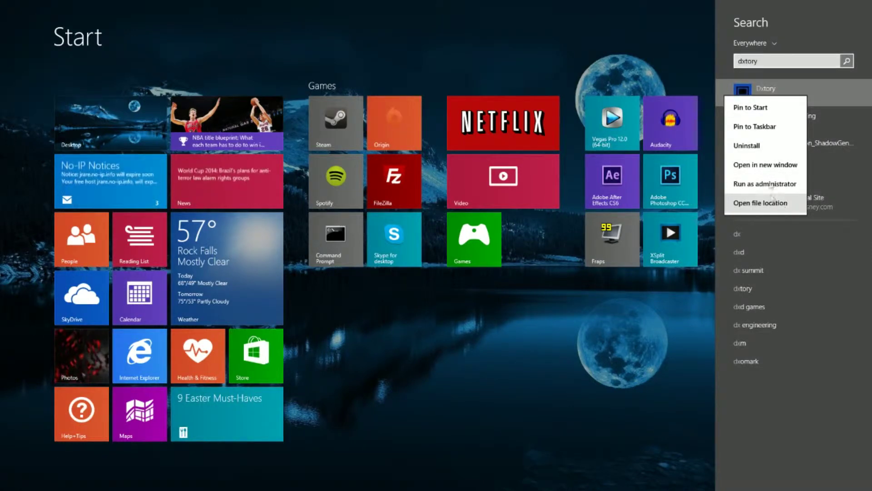
pyautogui.click(758, 127)
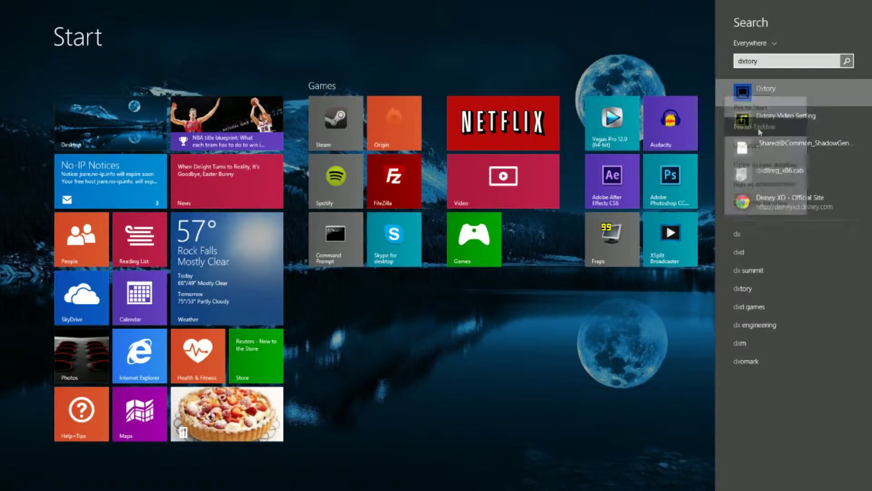
# Step: Pin Dxtory to Start, move its tile beside Fraps, and launch it
pyautogui.rightClick(767, 94)
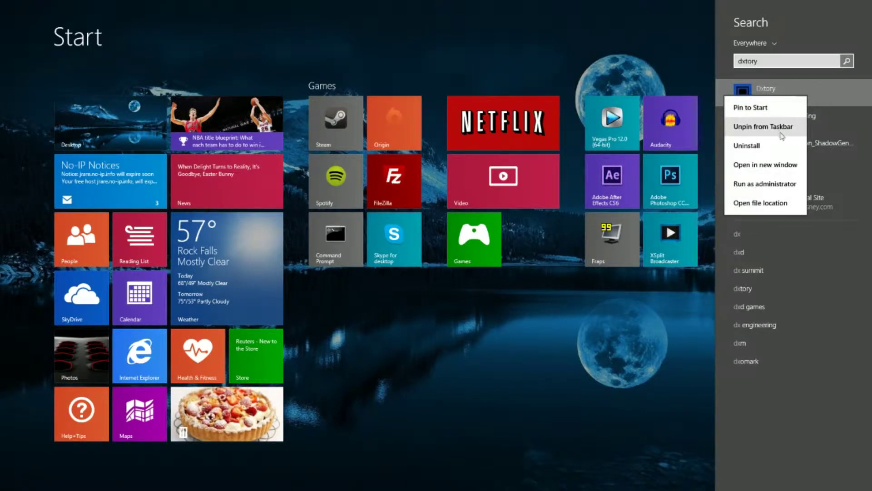
pyautogui.click(755, 108)
pyautogui.click(590, 303)
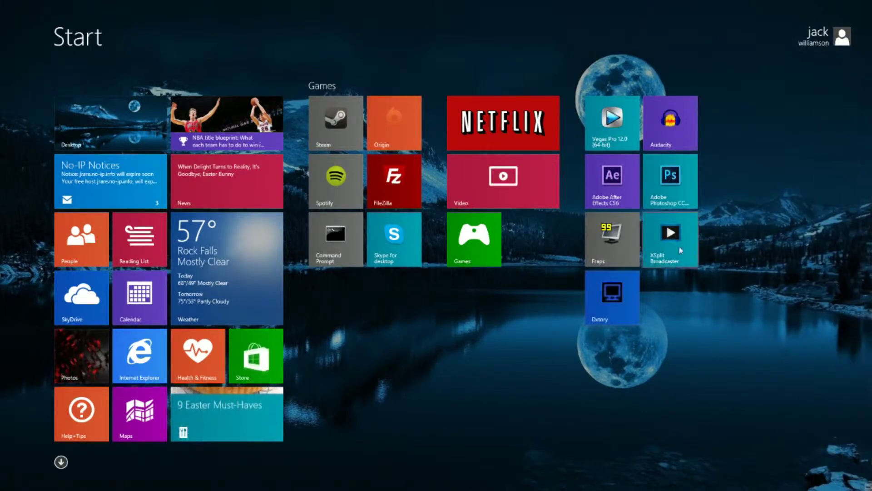
pyautogui.moveTo(609, 295); pyautogui.dragTo(670, 255)
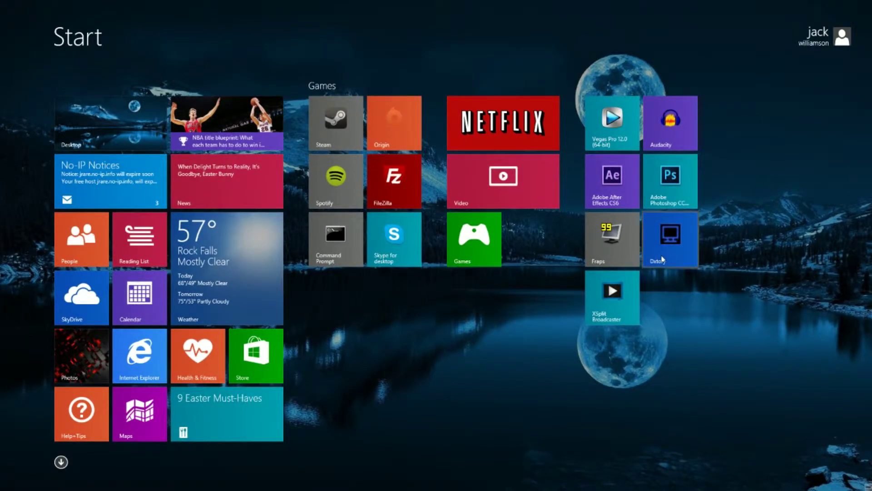
pyautogui.press('super')
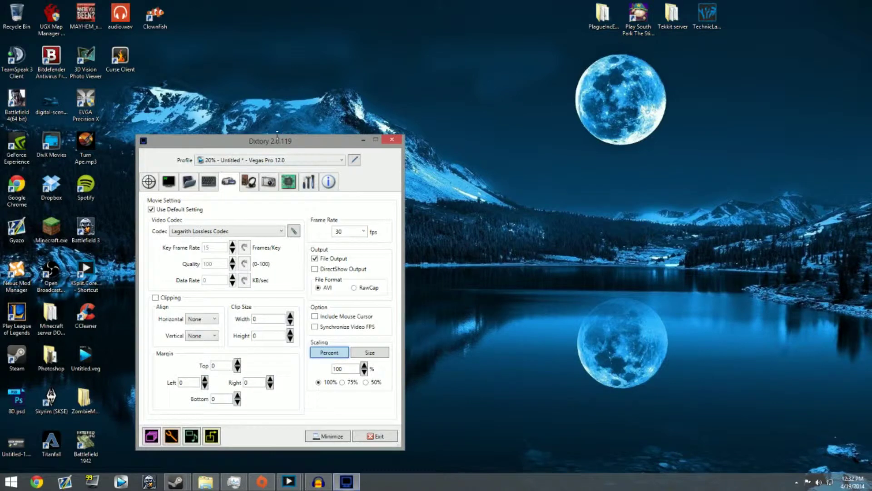
# Step: Centre the Dxtory window and look over its Target and Overlay settings
pyautogui.moveTo(248, 148); pyautogui.dragTo(368, 94)
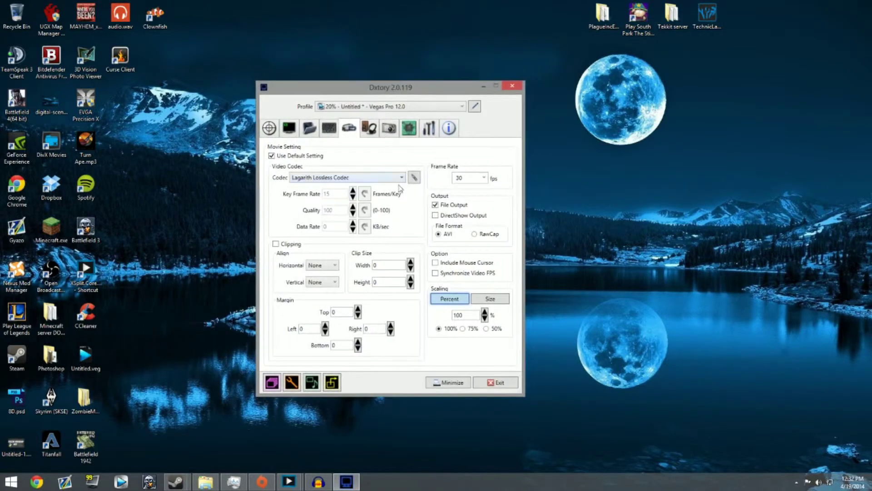
pyautogui.click(289, 130)
pyautogui.click(275, 129)
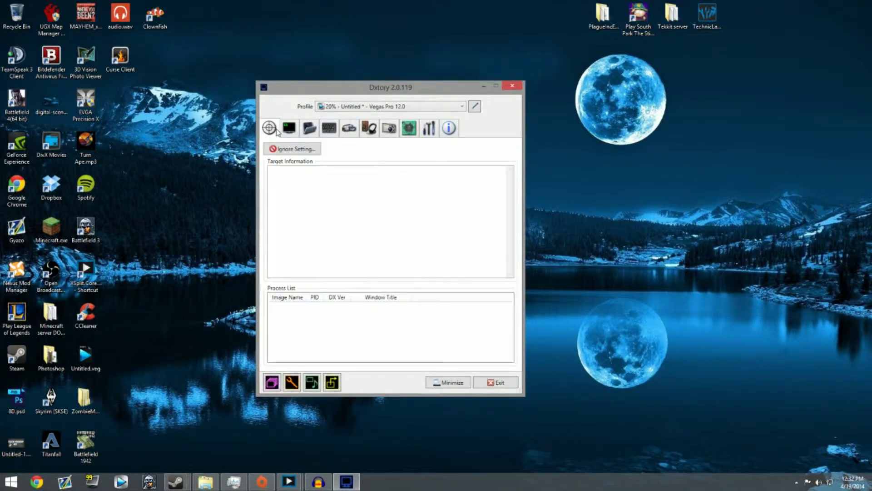
pyautogui.click(290, 128)
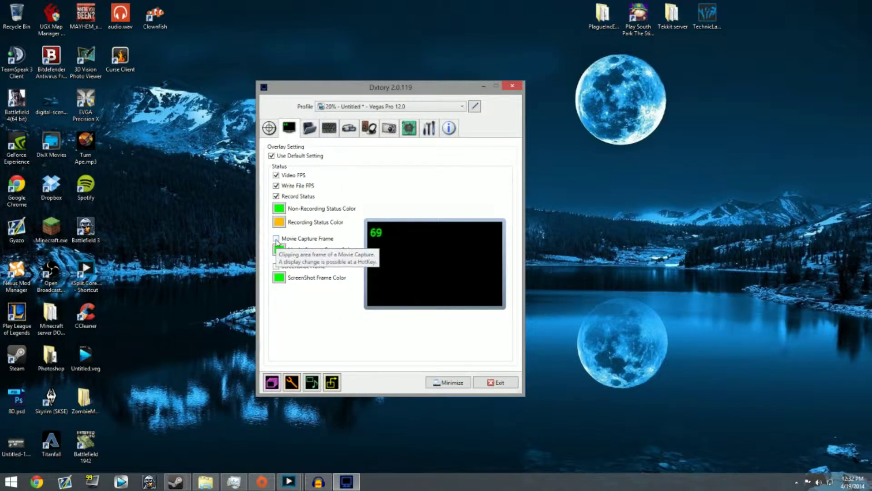
# Step: Check the movie folder path F:\Youtube\Unedited videos and open it in File Explorer
pyautogui.click(310, 129)
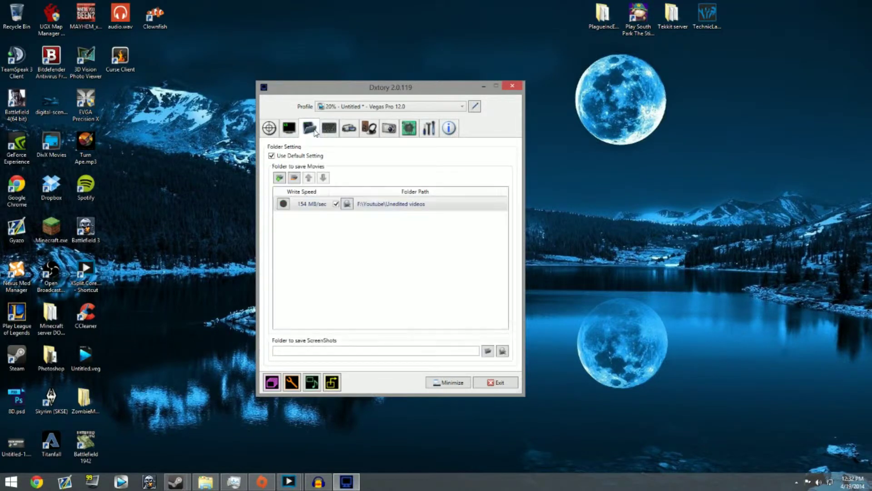
pyautogui.click(345, 203)
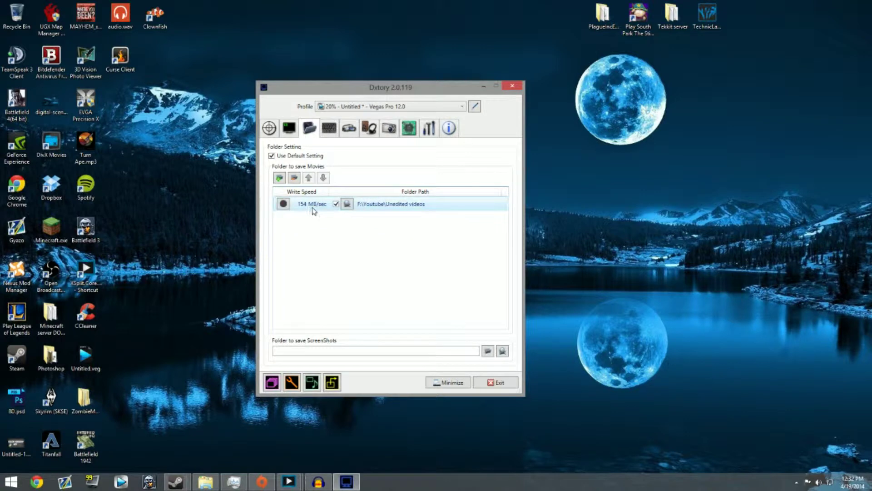
pyautogui.click(360, 207)
pyautogui.click(425, 204)
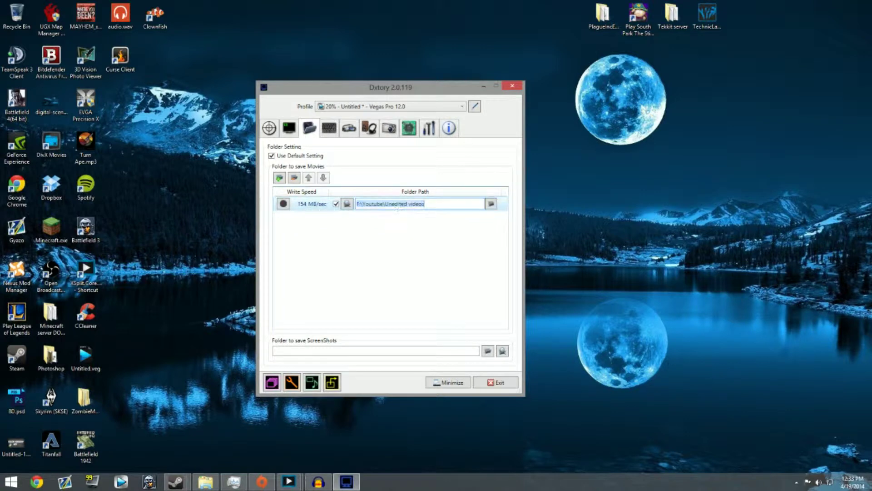
pyautogui.moveTo(425, 204); pyautogui.dragTo(347, 207)
pyautogui.click(384, 208)
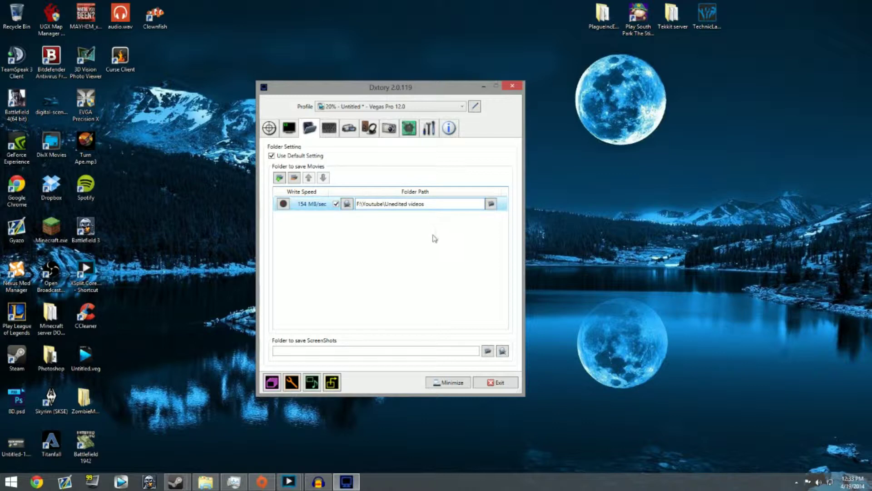
pyautogui.click(491, 204)
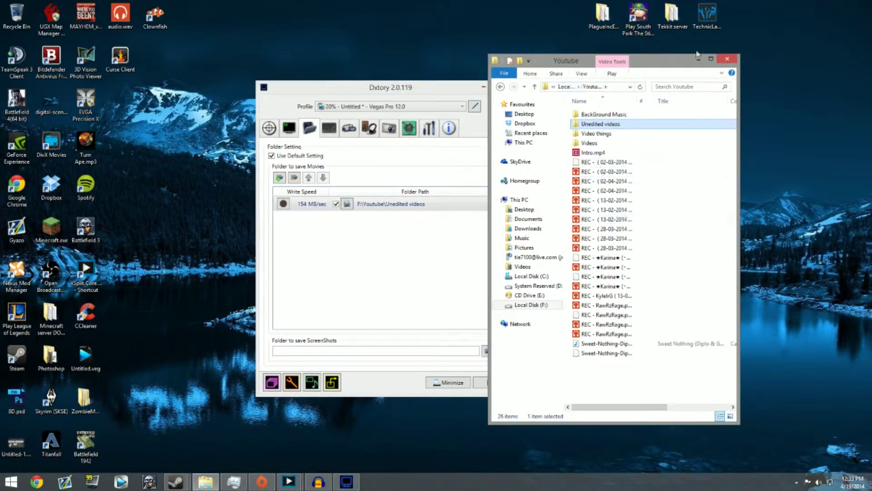
# Step: Reopen the folder in Explorer and peek into the Youtube folder's Videos and Unedited videos subfolders
pyautogui.click(729, 60)
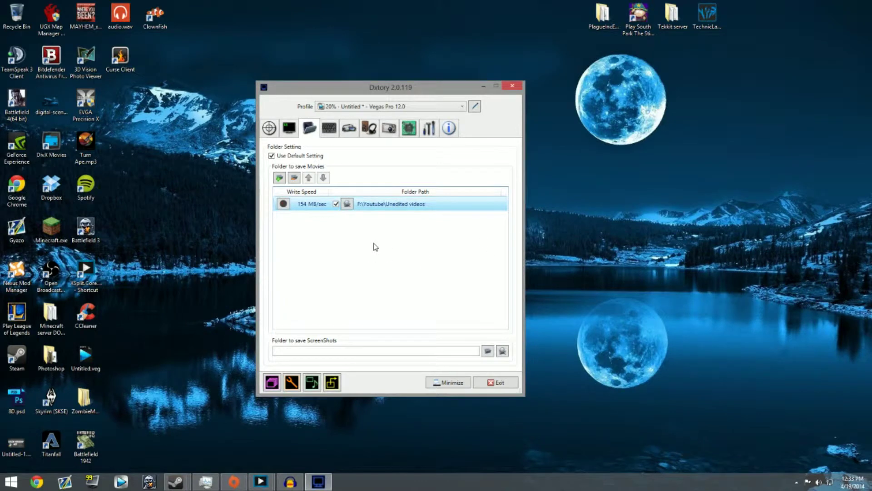
pyautogui.click(347, 204)
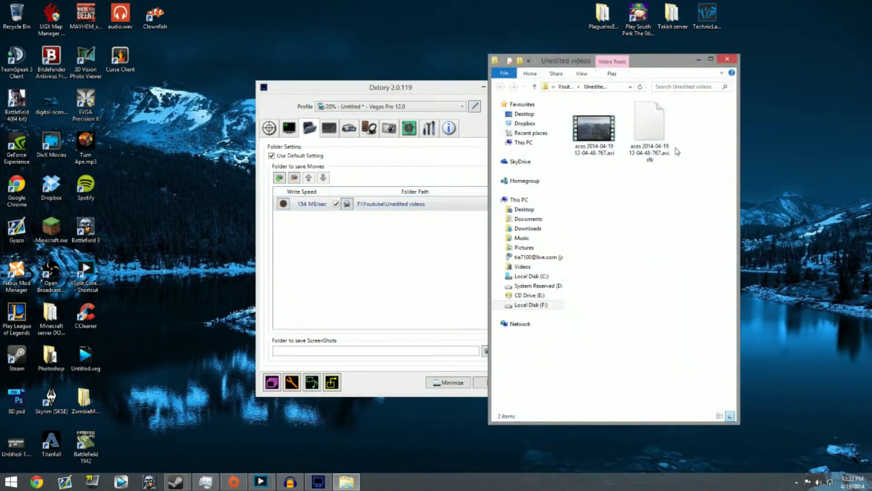
pyautogui.click(563, 86)
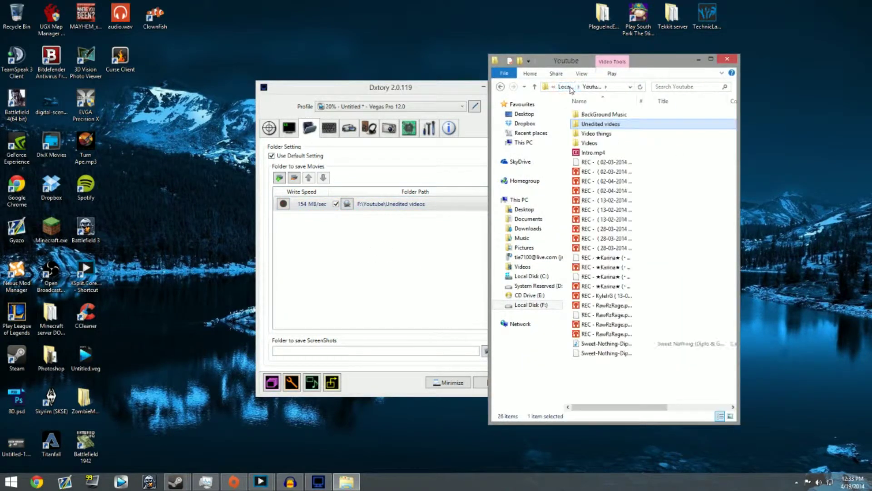
pyautogui.doubleClick(630, 146)
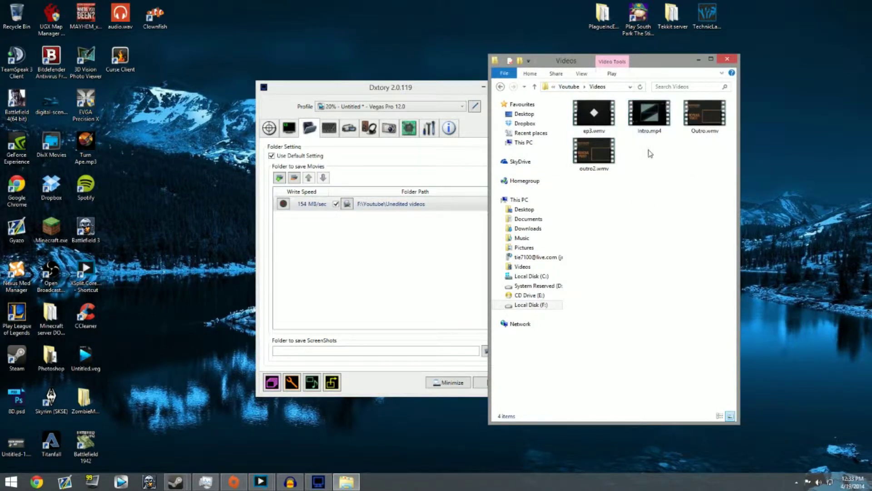
pyautogui.press('BackSpace')
pyautogui.doubleClick(627, 126)
pyautogui.press('BackSpace')
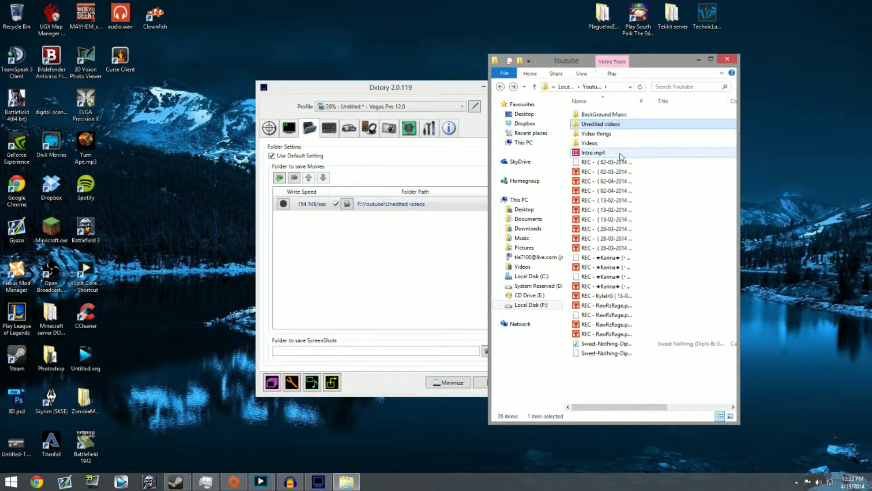
# Step: Look over ep3.wmv, outro2.wmv and Intro.mp4 in the Videos folder, then go back to Youtube
pyautogui.doubleClick(611, 143)
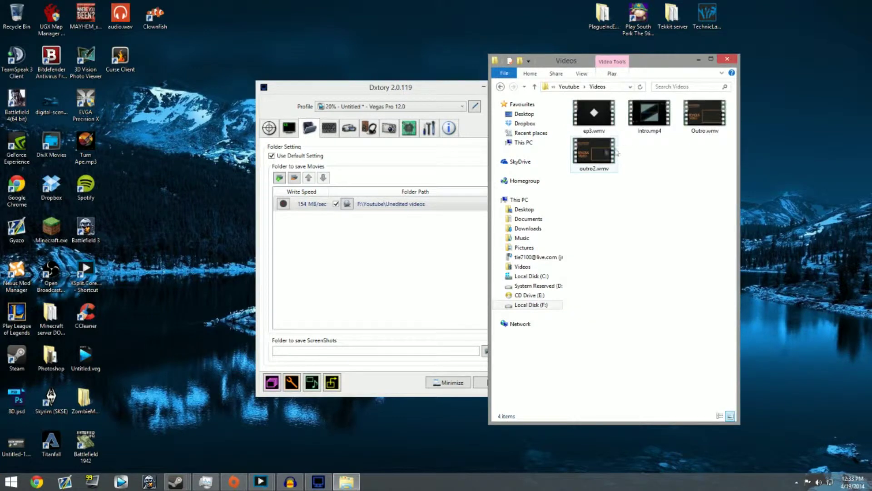
pyautogui.click(591, 126)
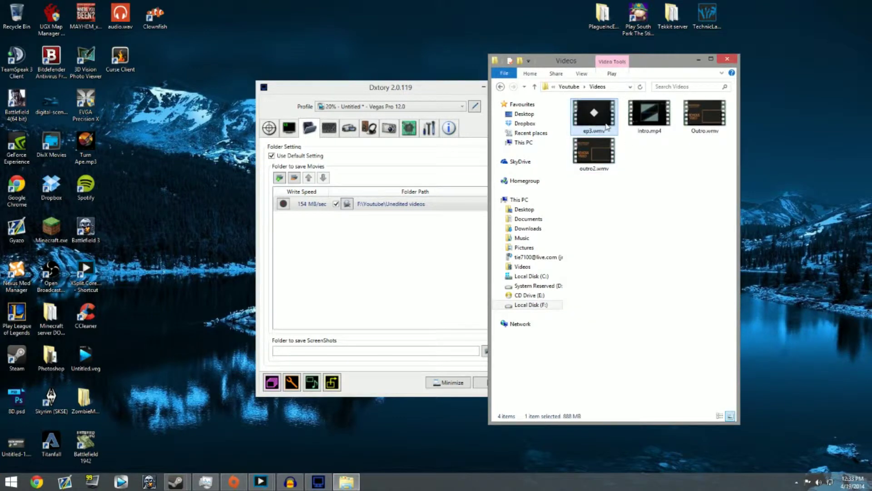
pyautogui.click(598, 163)
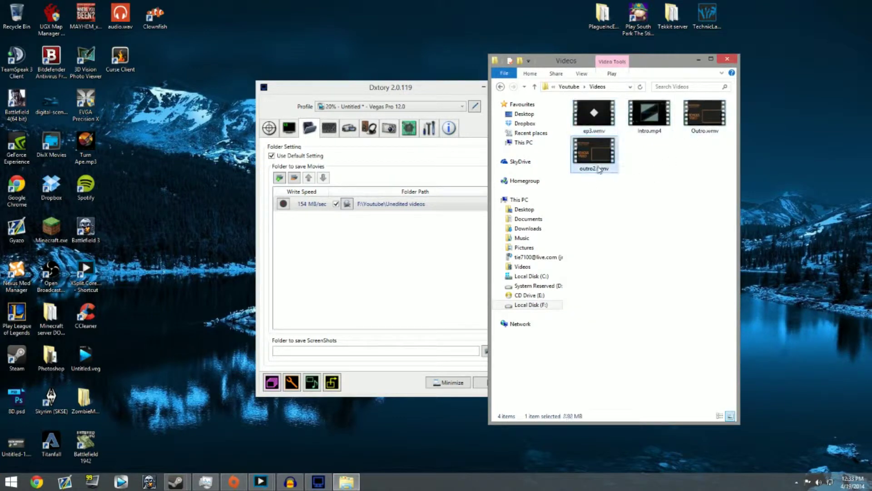
pyautogui.click(601, 126)
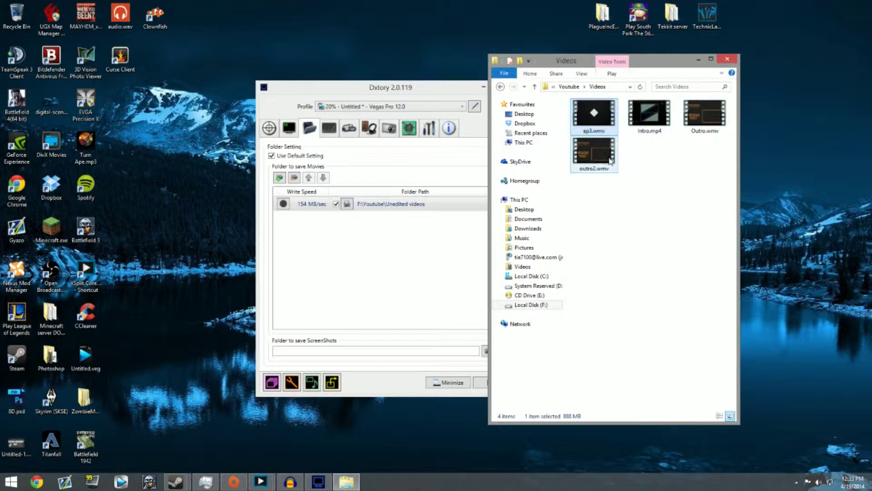
pyautogui.click(594, 156)
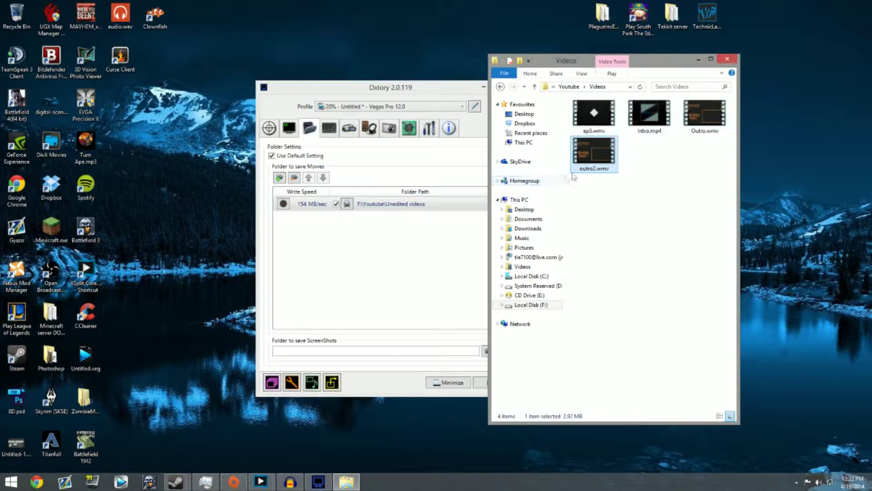
pyautogui.click(642, 131)
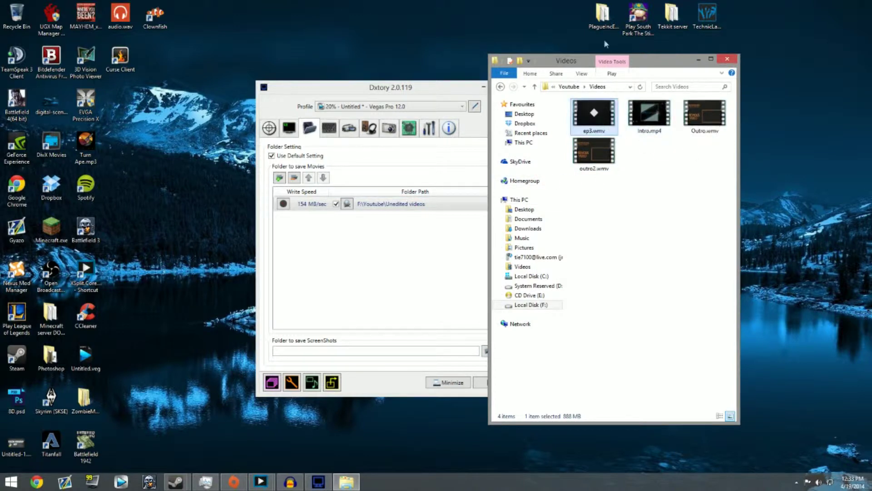
pyautogui.press('BackSpace')
# Step: Open Video things, inspect the Battlefield video.veg project and the BF3 Outro folder
pyautogui.moveTo(640, 378); pyautogui.dragTo(641, 163)
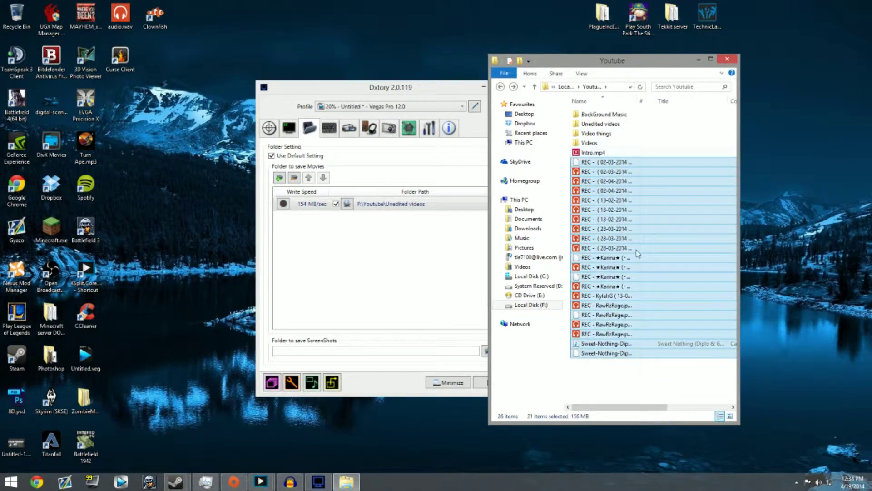
pyautogui.click(609, 362)
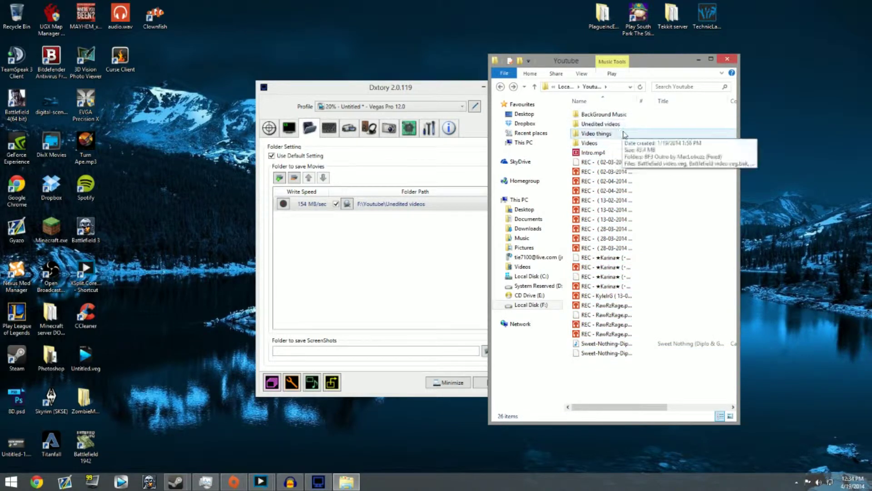
pyautogui.doubleClick(597, 133)
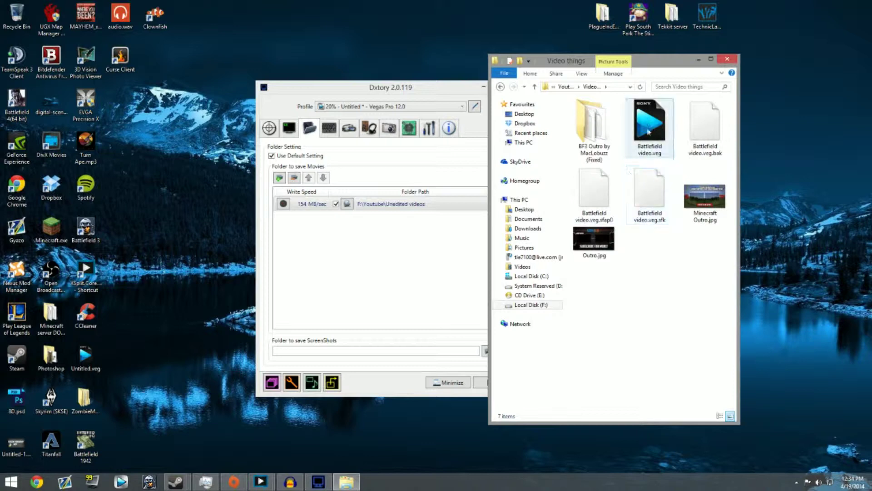
pyautogui.click(648, 120)
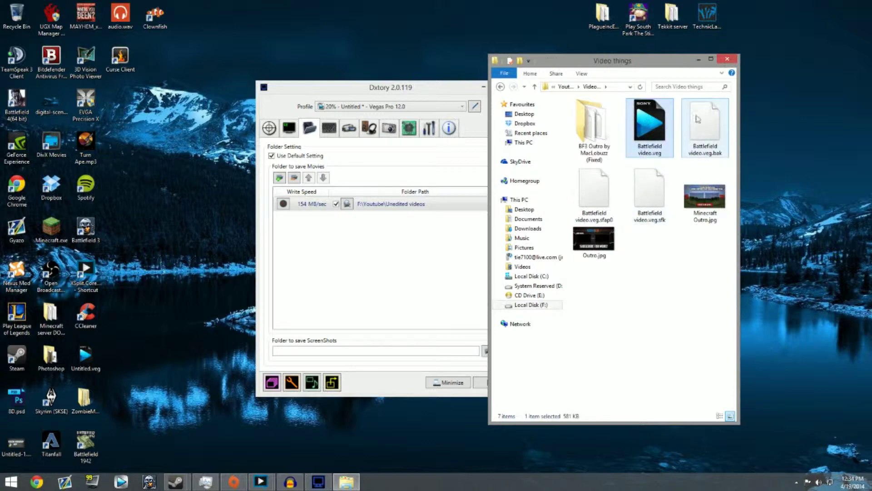
pyautogui.doubleClick(593, 132)
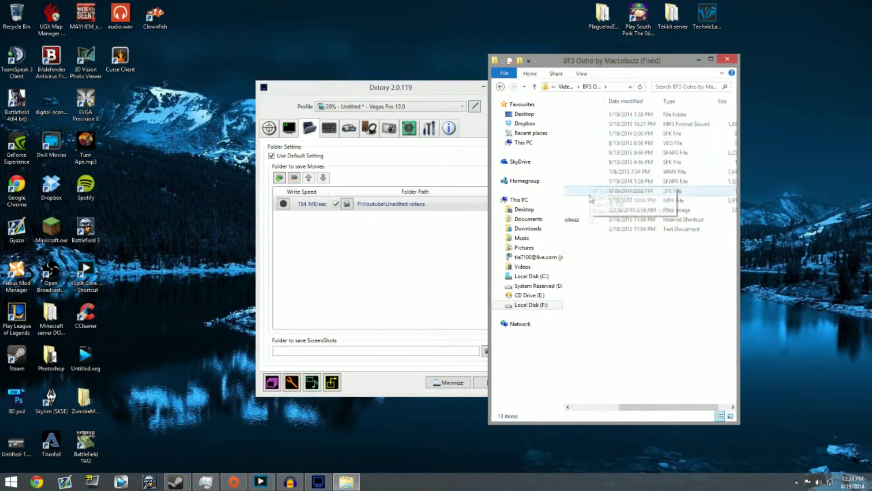
pyautogui.press('BackSpace')
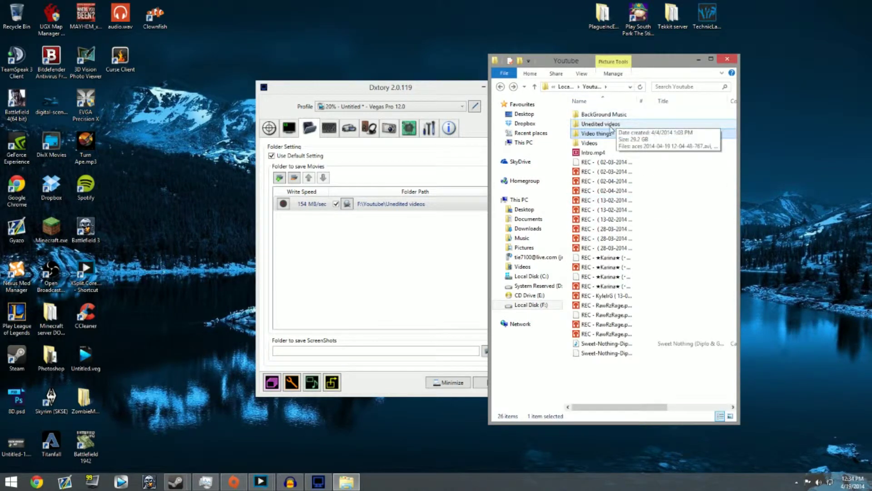
# Step: Look over Intro.mp4, Outro.wmv and outro2.wmv in Video things' Videos folder
pyautogui.doubleClick(627, 143)
pyautogui.click(626, 119)
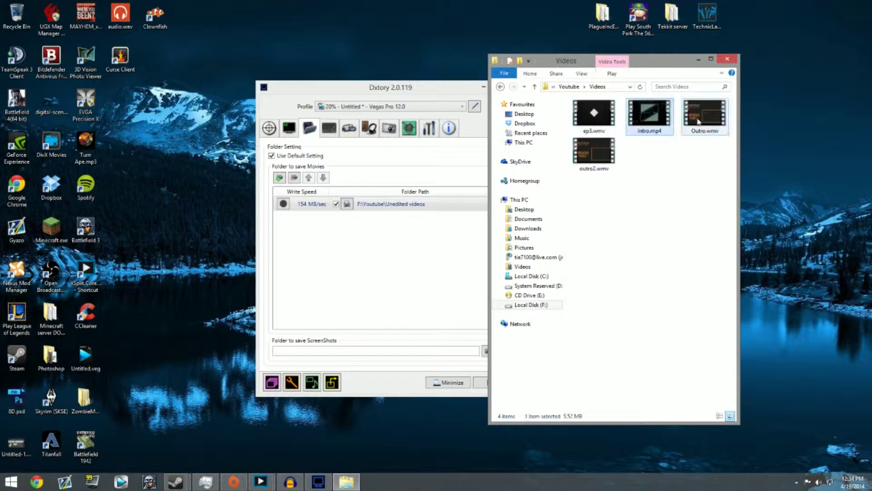
pyautogui.click(695, 110)
pyautogui.click(578, 157)
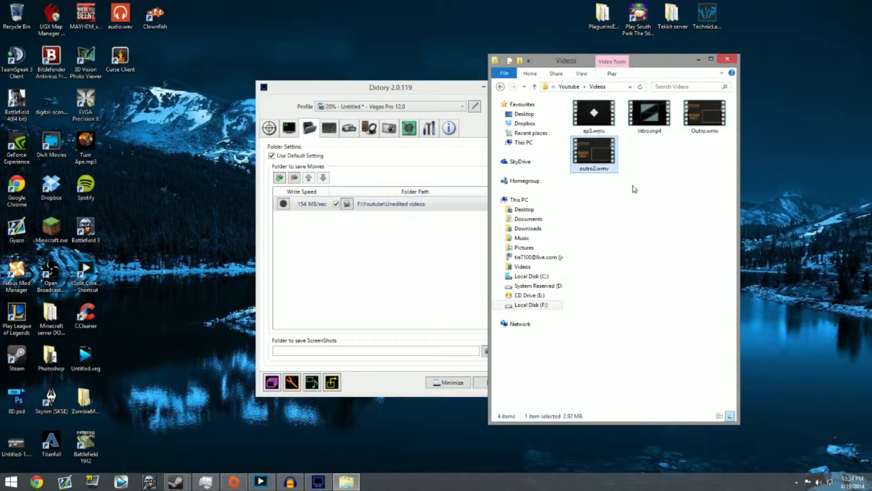
pyautogui.click(11, 482)
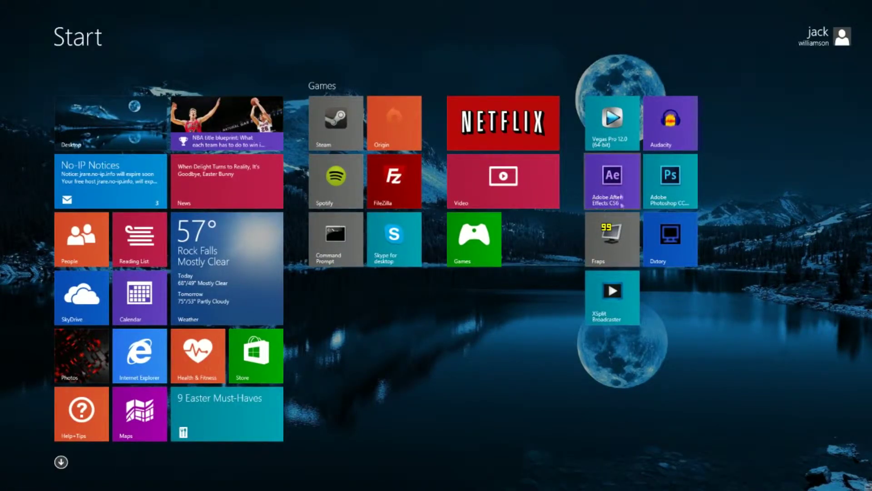
pyautogui.click(119, 117)
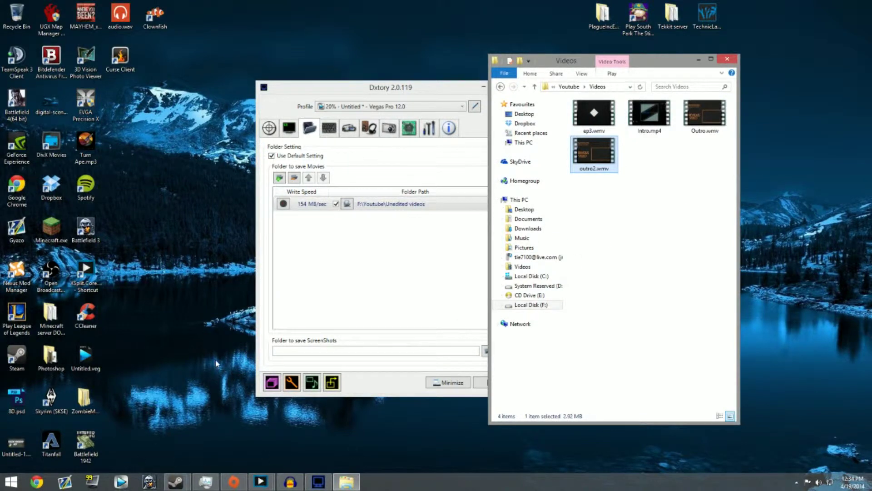
# Step: Return to Youtube, open Unedited videos and select the recorded aces .avi file
pyautogui.press('BackSpace')
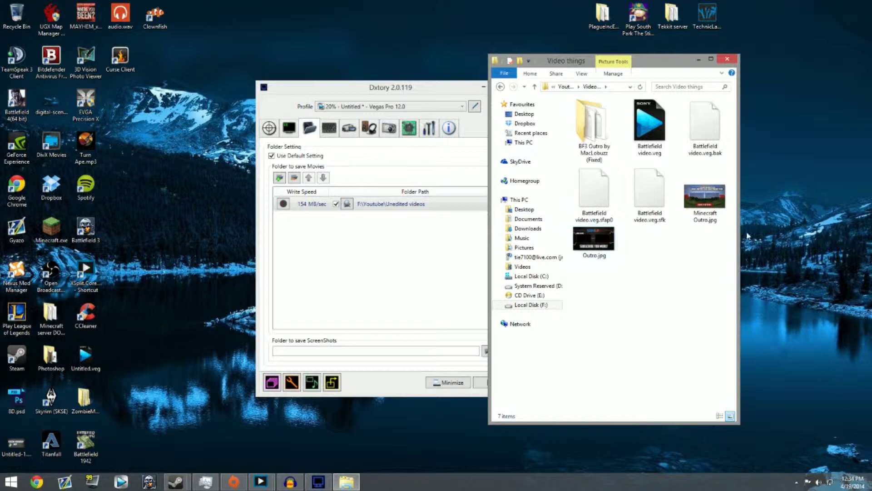
pyautogui.press('BackSpace')
pyautogui.doubleClick(630, 124)
pyautogui.press('BackSpace')
pyautogui.press('Return')
pyautogui.click(602, 153)
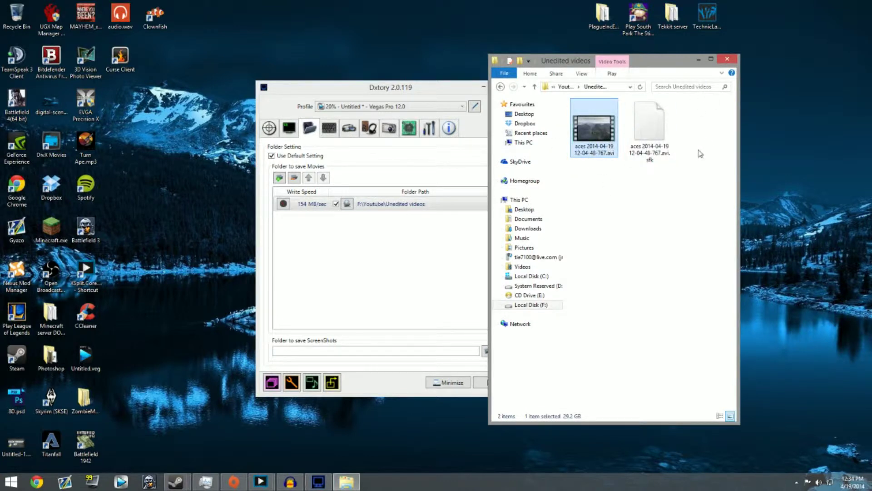
pyautogui.press('BackSpace')
# Step: Browse the BackGround Music folder's Krewella, MC G Zup and Lisa Rowe tracks
pyautogui.doubleClick(622, 116)
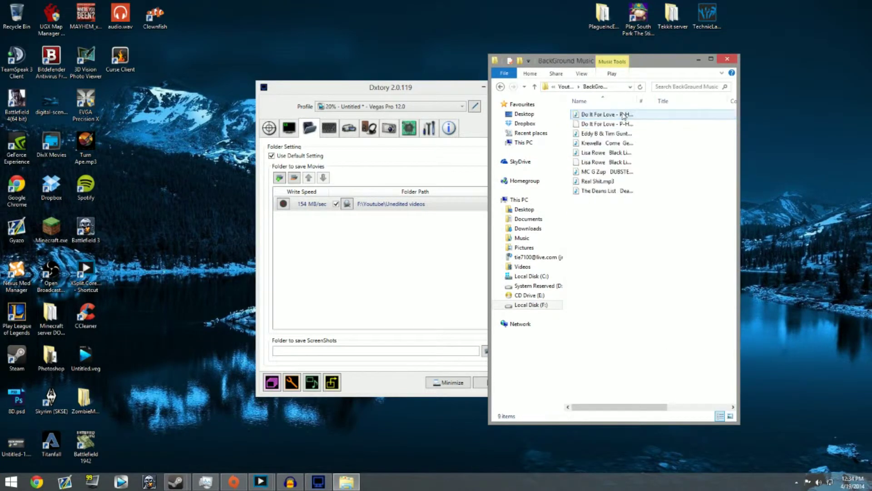
pyautogui.moveTo(591, 210); pyautogui.dragTo(625, 104)
pyautogui.click(586, 218)
pyautogui.click(609, 144)
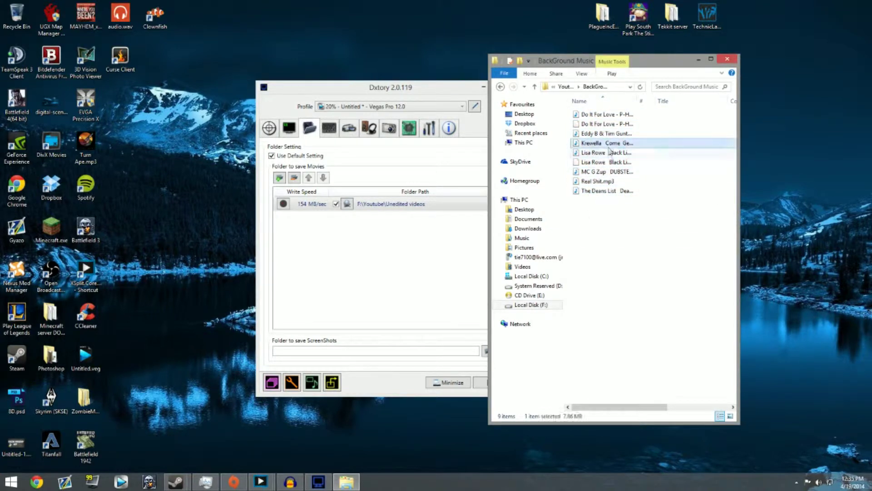
pyautogui.click(605, 173)
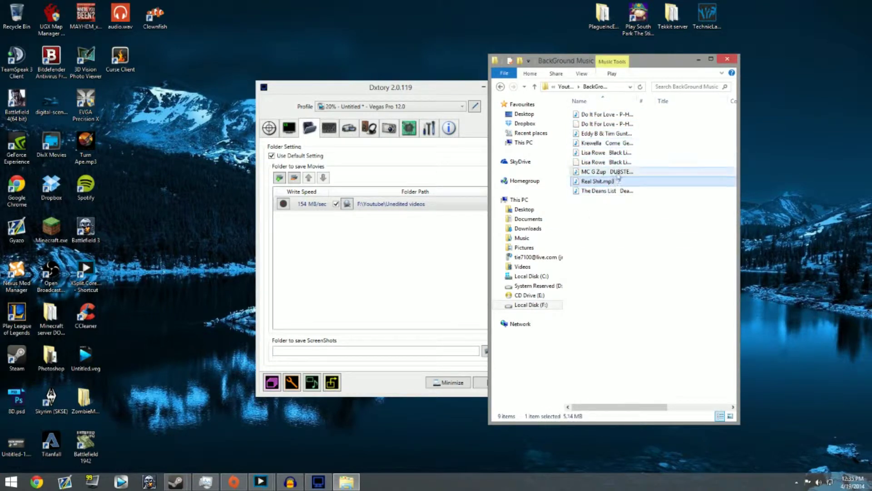
pyautogui.click(627, 154)
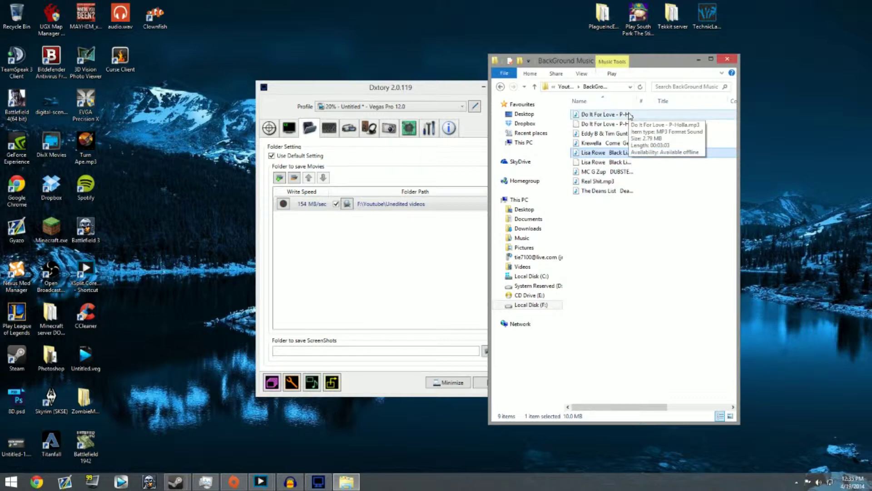
pyautogui.press('BackSpace')
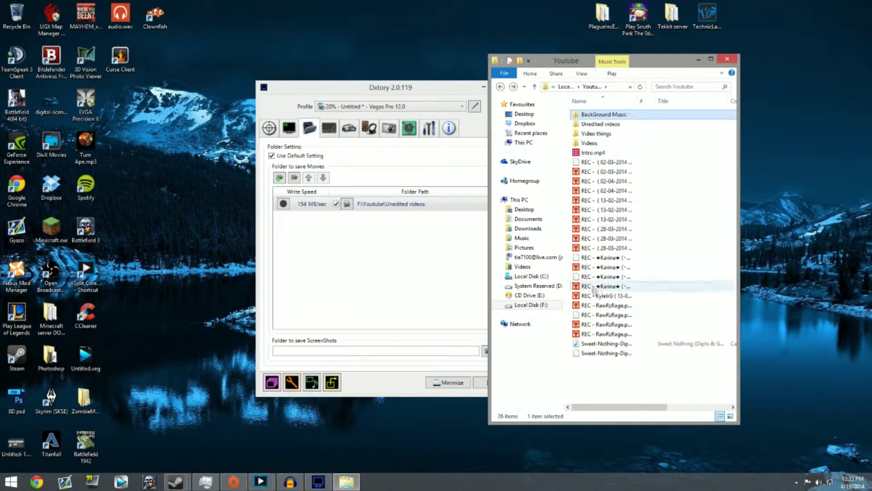
# Step: Peek into Unedited videos once more, finishing in the Youtube folder with Dxtory in front
pyautogui.press('Down')
pyautogui.press('Return')
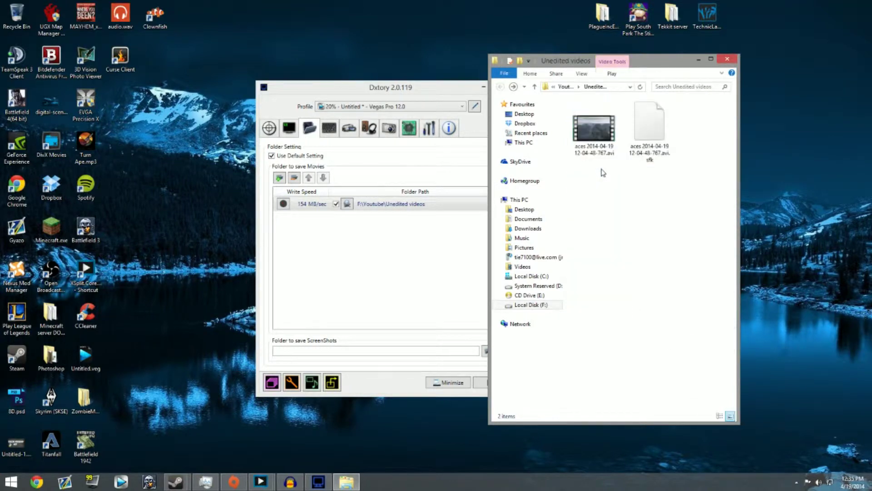
pyautogui.press('BackSpace')
pyautogui.click(401, 304)
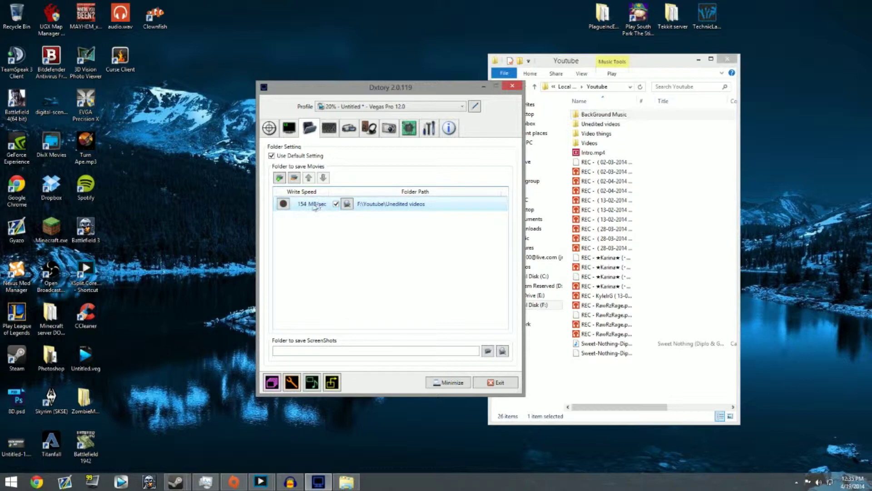
# Step: Run the write-speed benchmark on the movie folder and note the MB/sec result
pyautogui.click(283, 204)
pyautogui.click(445, 258)
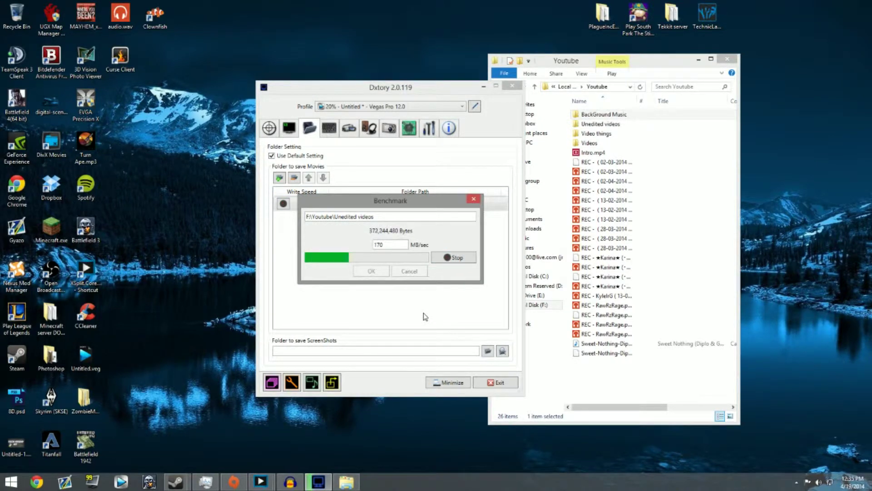
pyautogui.click(454, 257)
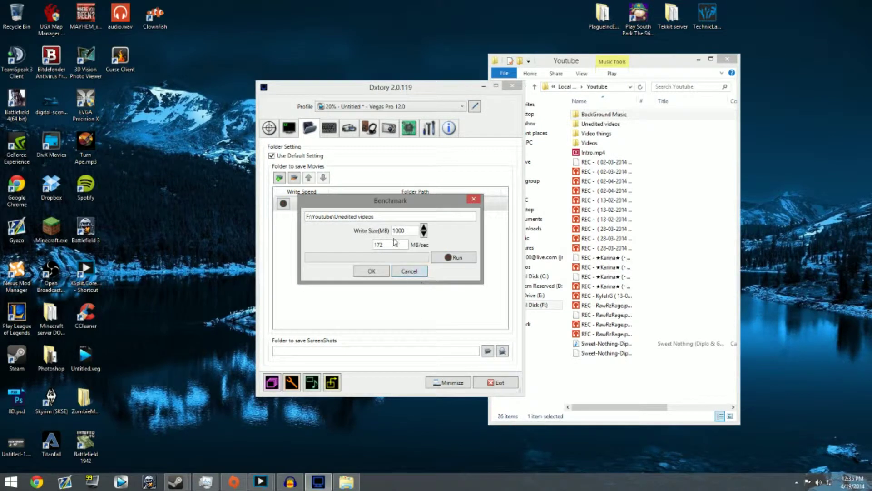
pyautogui.moveTo(374, 245); pyautogui.dragTo(382, 245)
pyautogui.click(409, 272)
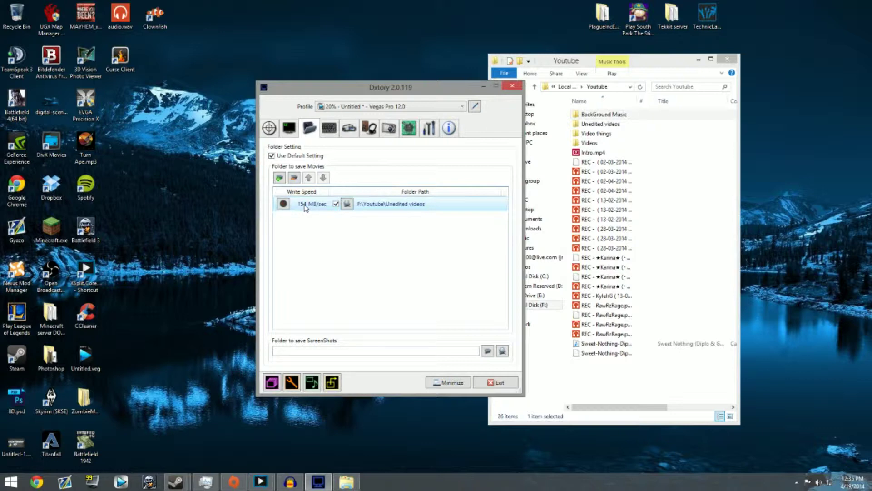
# Step: Show the hotkeys: F12 starts/stops movie capture, F11 takes a single screenshot
pyautogui.click(305, 207)
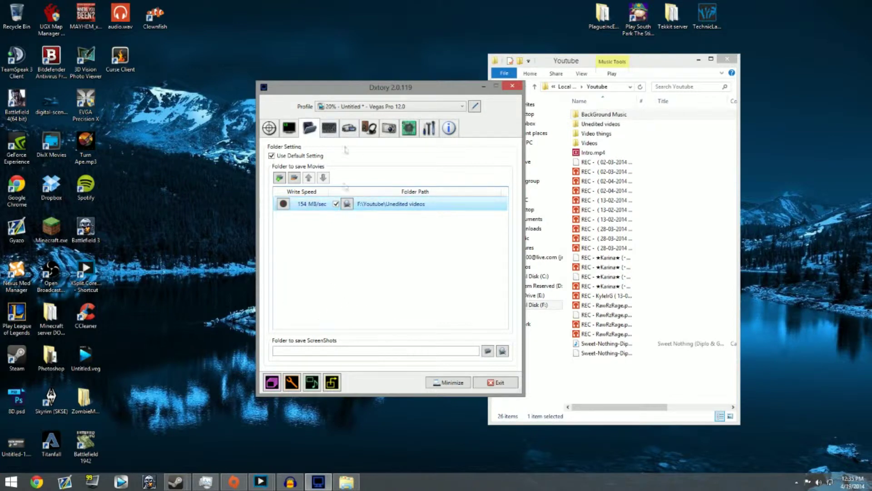
pyautogui.click(349, 128)
pyautogui.click(328, 129)
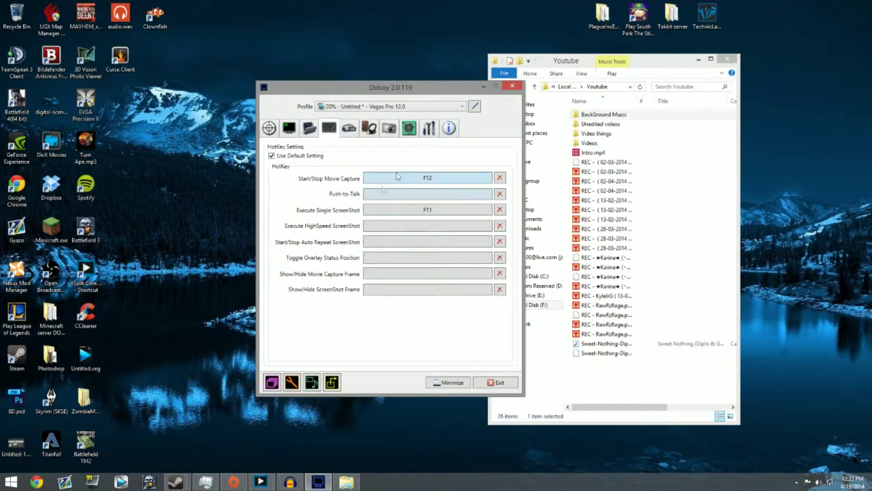
# Step: Browse the codec list, try Dxtory Video Codec, and keep the frame rate at 30 fps
pyautogui.click(349, 130)
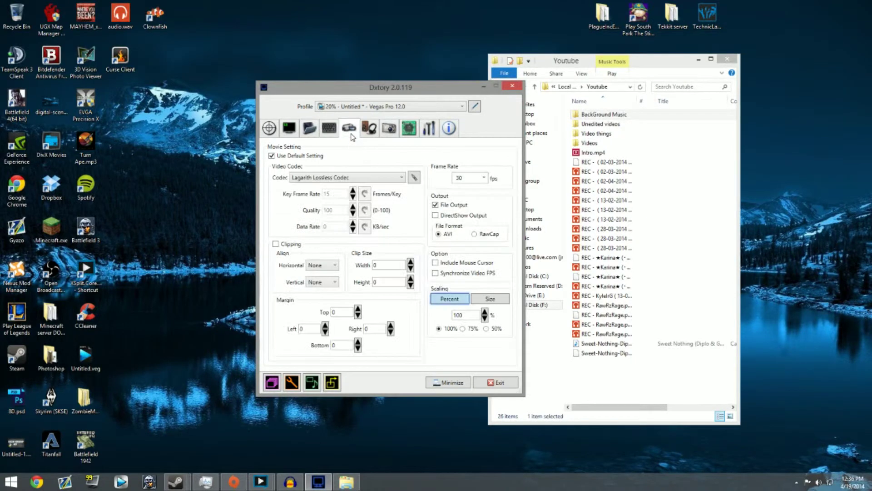
pyautogui.click(362, 180)
pyautogui.click(361, 180)
pyautogui.click(361, 180)
pyautogui.doubleClick(361, 180)
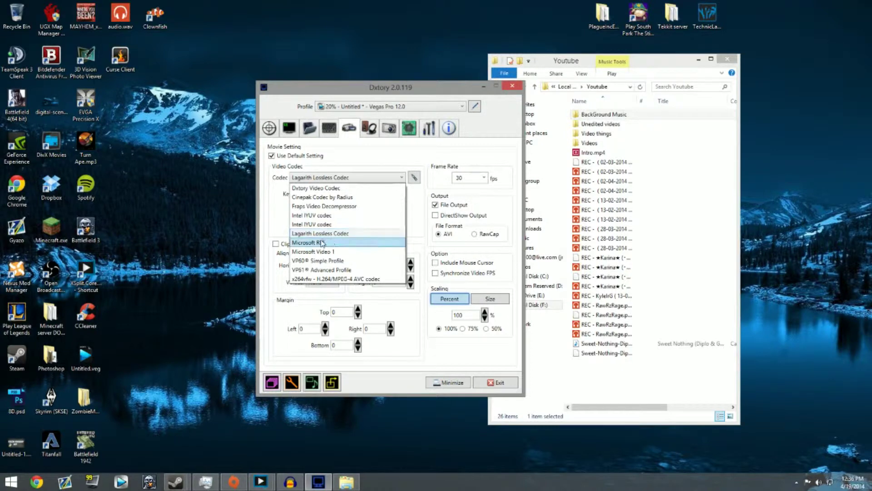
pyautogui.click(332, 188)
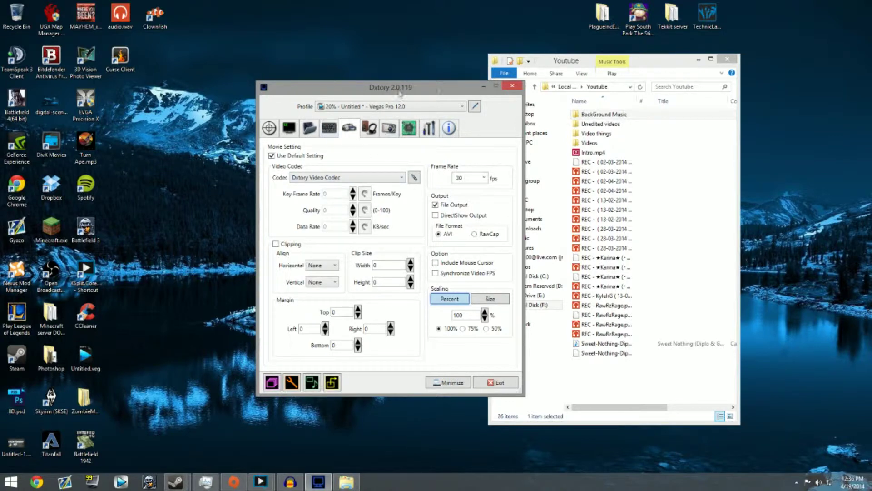
pyautogui.click(485, 178)
pyautogui.click(486, 178)
# Step: Select Lagarith Lossless Codec and open its configuration window
pyautogui.click(350, 178)
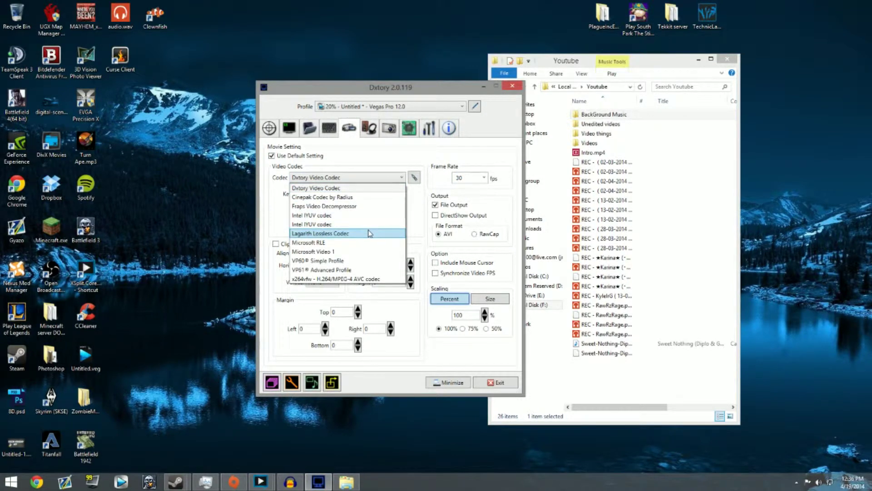
pyautogui.click(348, 233)
pyautogui.click(414, 177)
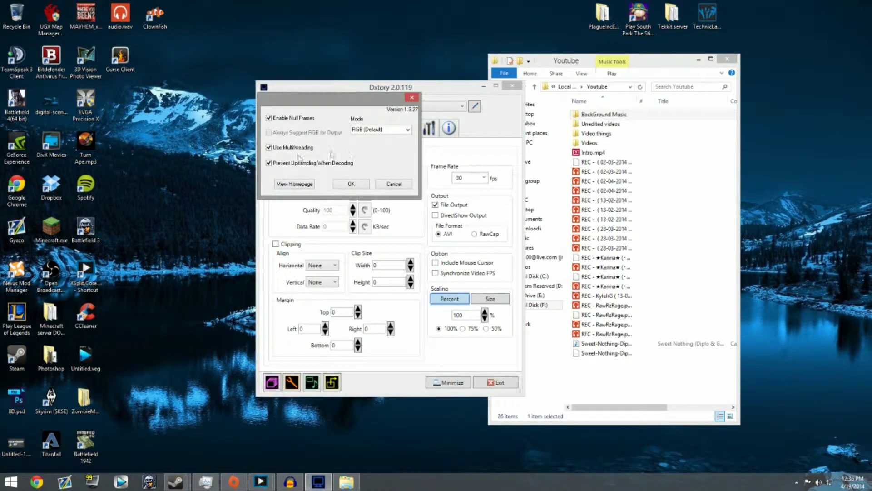
# Step: Keep Lagarith's mode at RGB (Default) and confirm the codec settings
pyautogui.click(406, 133)
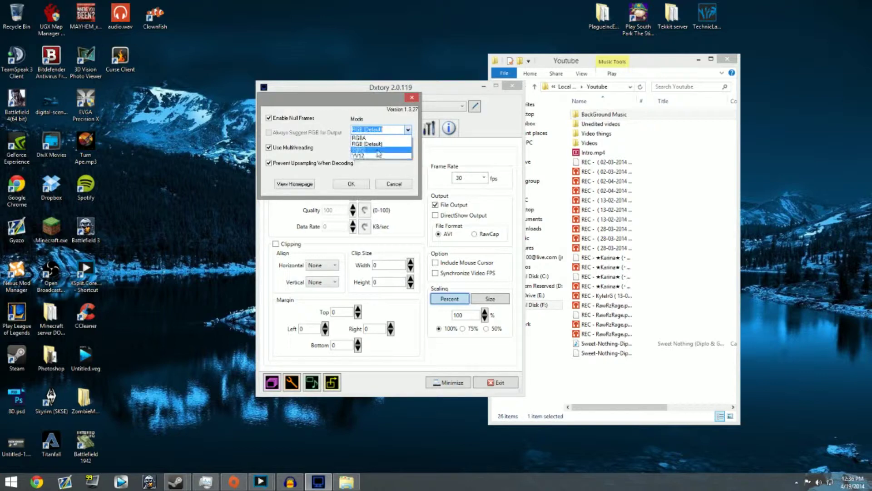
pyautogui.click(399, 166)
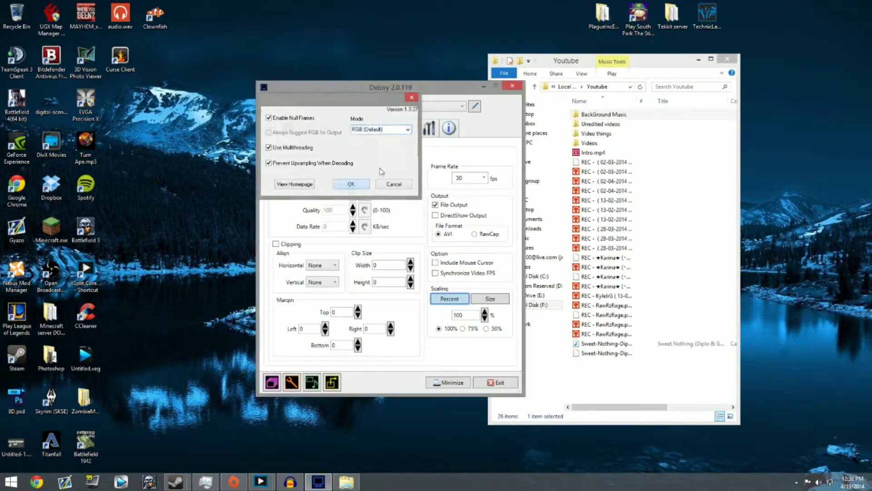
pyautogui.click(351, 184)
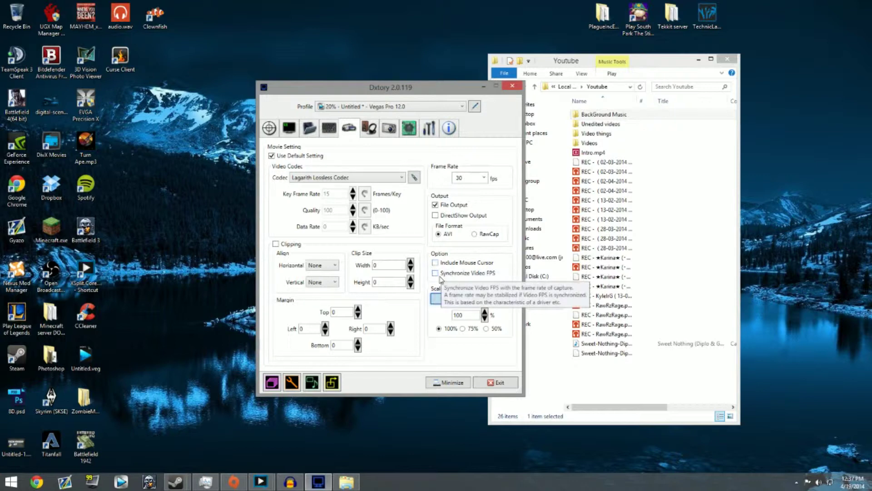
# Step: Keep the frame rate at 30 fps and movie scaling at 100 percent
pyautogui.click(485, 177)
pyautogui.click(485, 177)
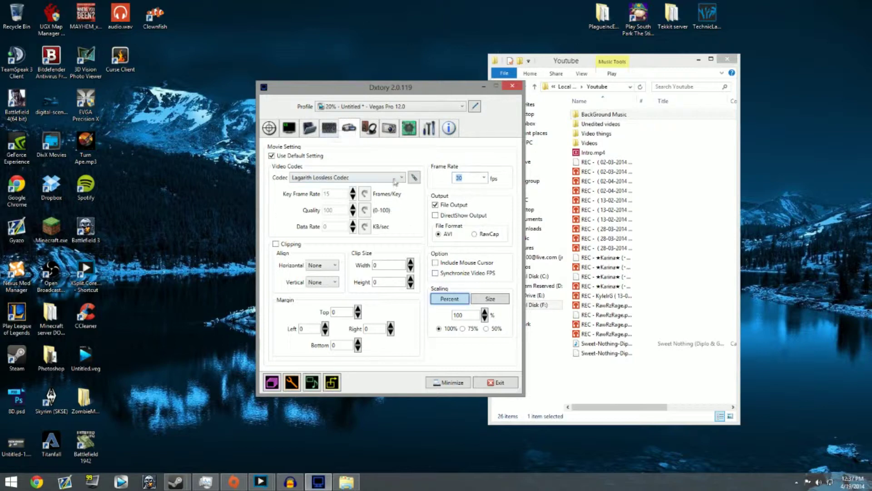
pyautogui.click(475, 303)
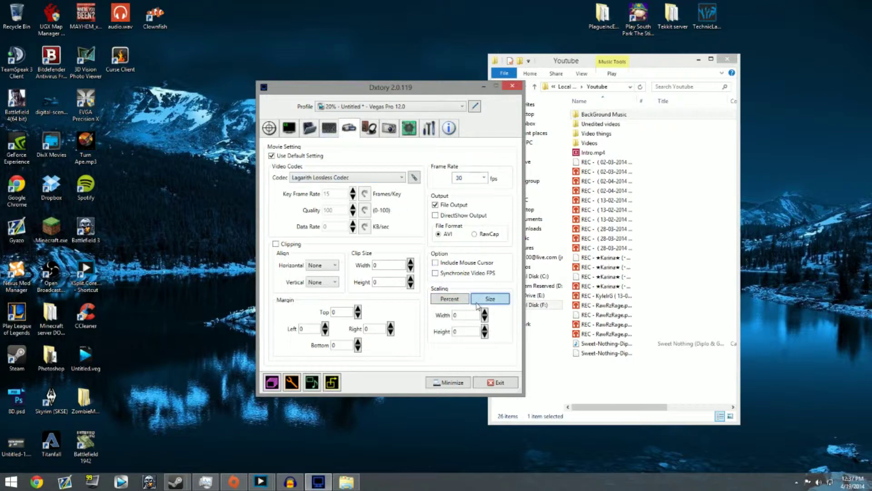
pyautogui.click(448, 301)
pyautogui.click(475, 303)
pyautogui.click(441, 302)
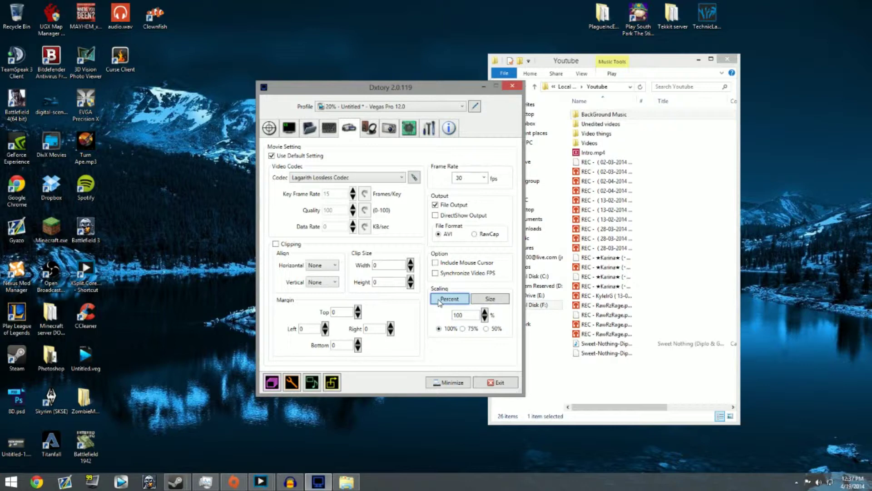
pyautogui.click(372, 126)
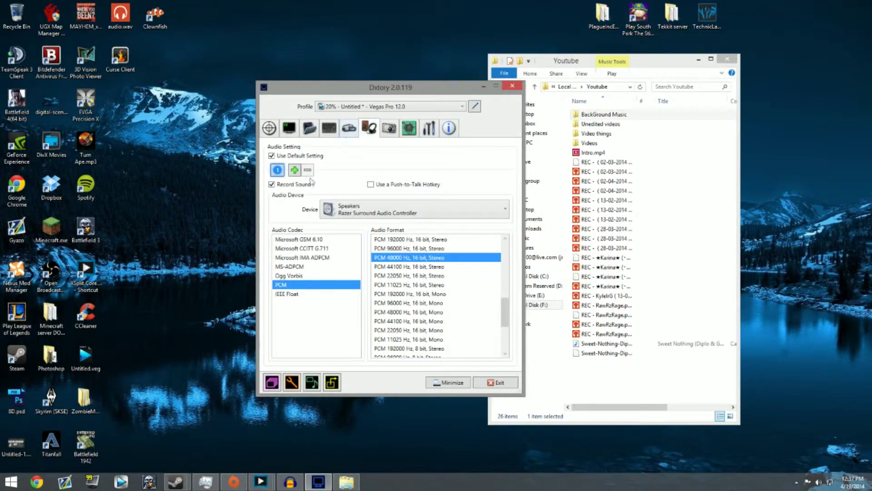
# Step: Check the audio device list and keep recording from the Speakers
pyautogui.click(343, 212)
pyautogui.click(342, 212)
pyautogui.click(341, 213)
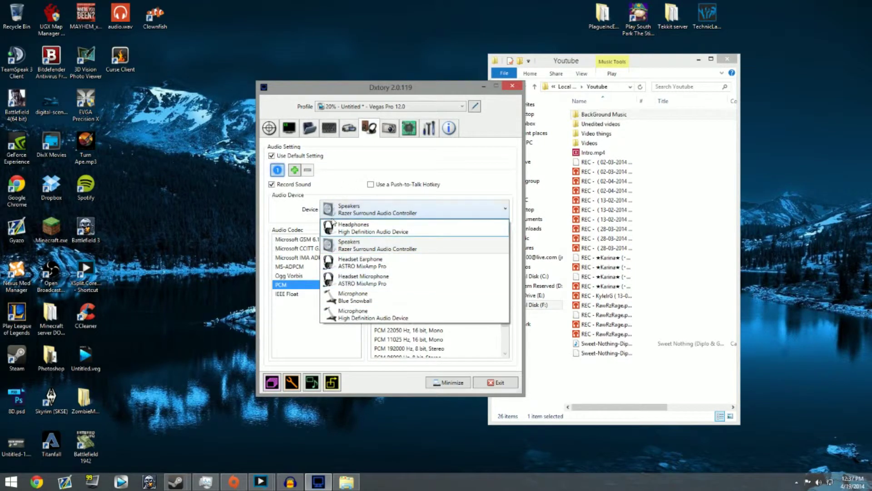
pyautogui.click(334, 217)
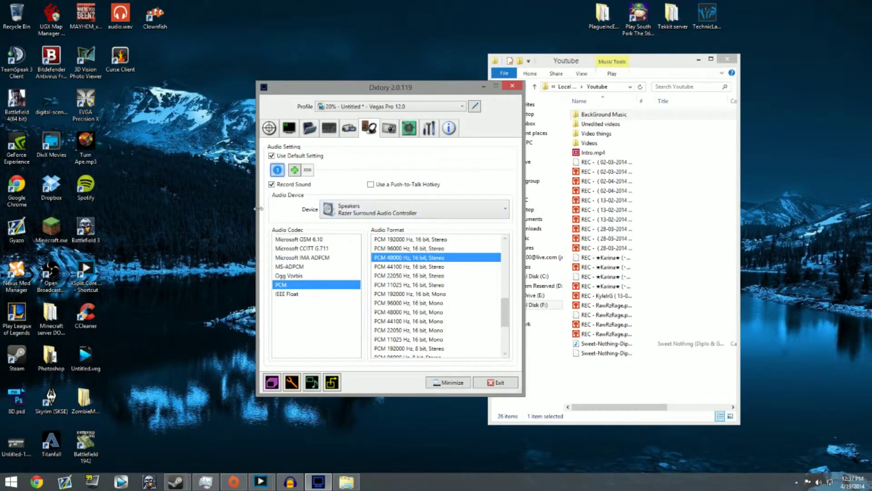
# Step: Add a trial second track from the Blue Snowball microphone, then remove it
pyautogui.click(294, 172)
pyautogui.click(341, 212)
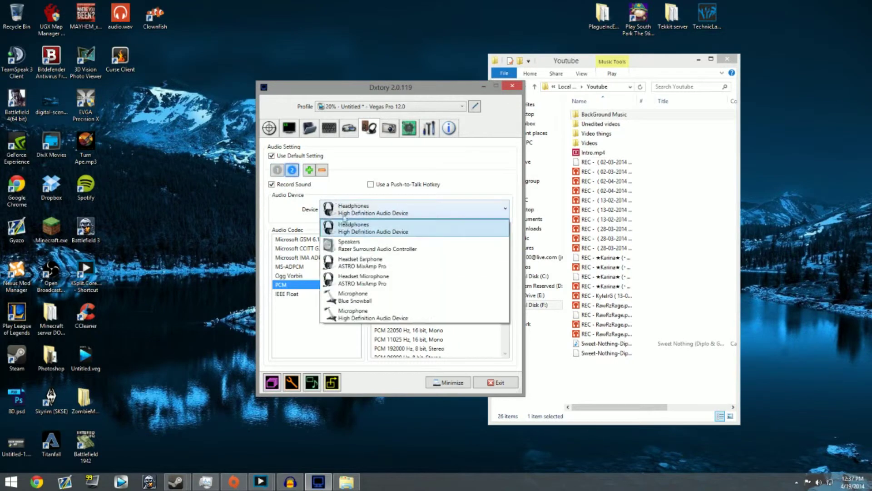
pyautogui.click(375, 300)
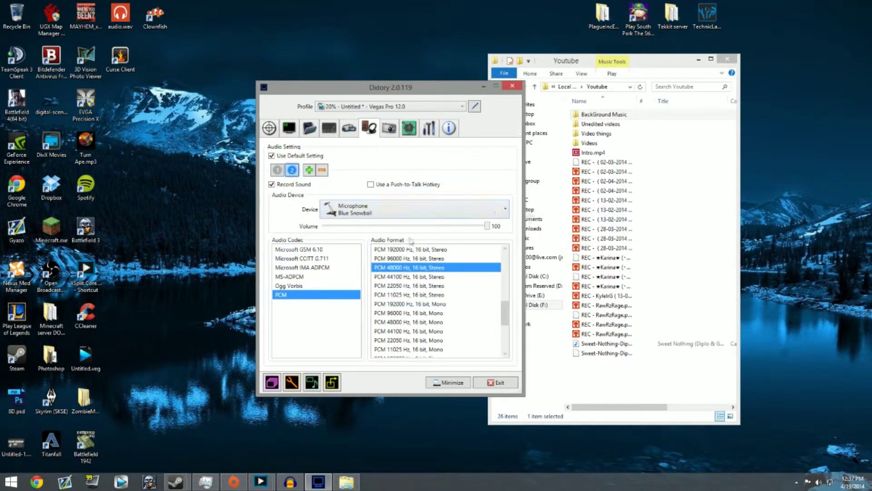
pyautogui.click(322, 170)
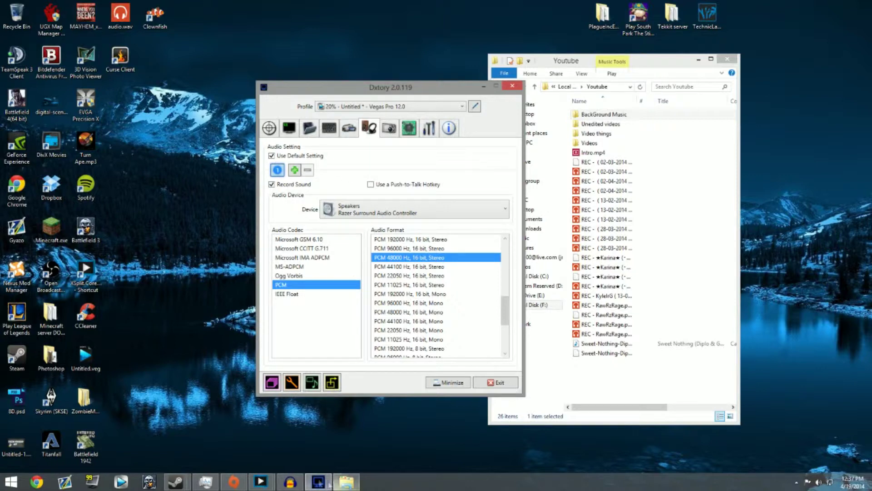
pyautogui.click(290, 482)
pyautogui.click(290, 482)
pyautogui.click(390, 127)
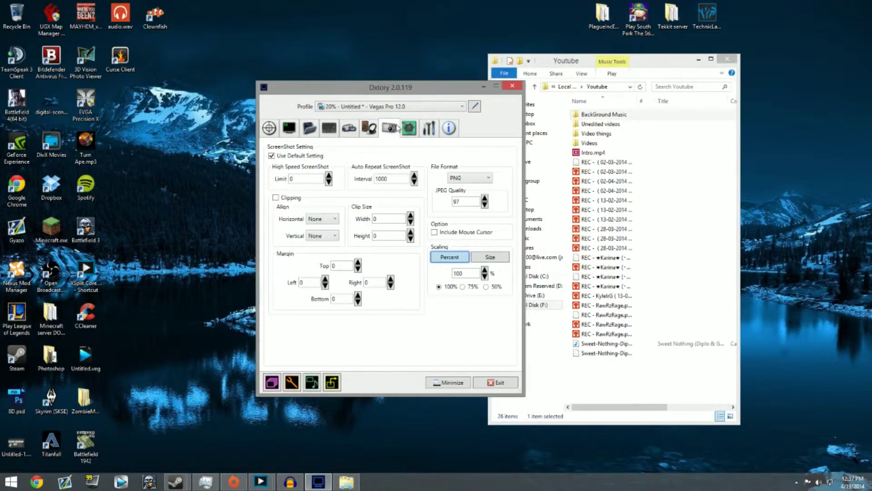
# Step: View the Advanced Setting page, then the Global Setting page with update checks and tray icon enabled
pyautogui.click(408, 132)
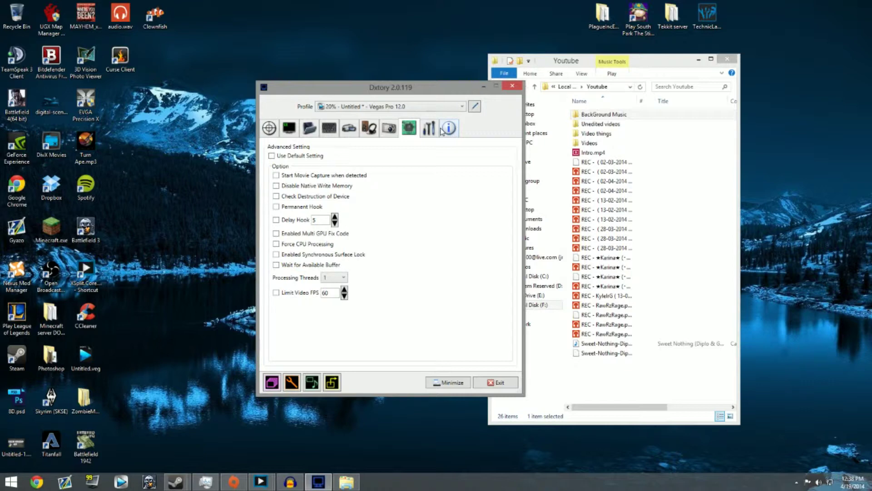
pyautogui.click(425, 132)
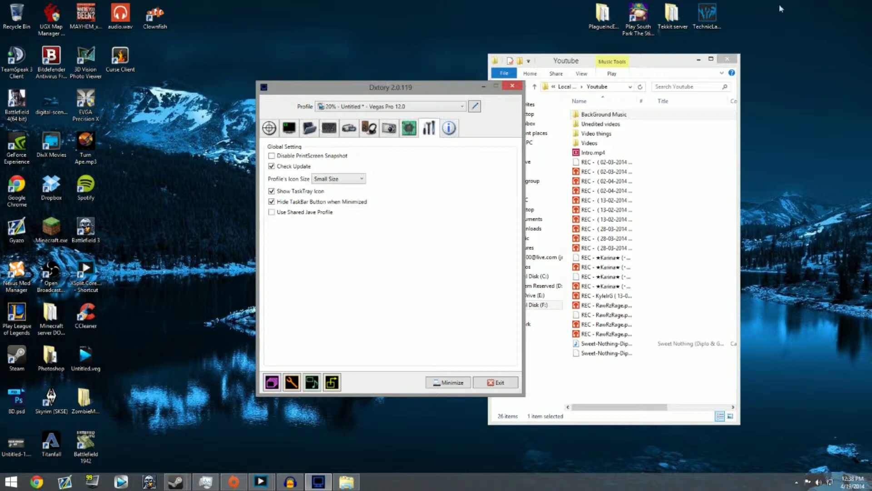
# Step: Keep the Vegas Pro 12.0 profile selected in the Profile dropdown
pyautogui.click(374, 106)
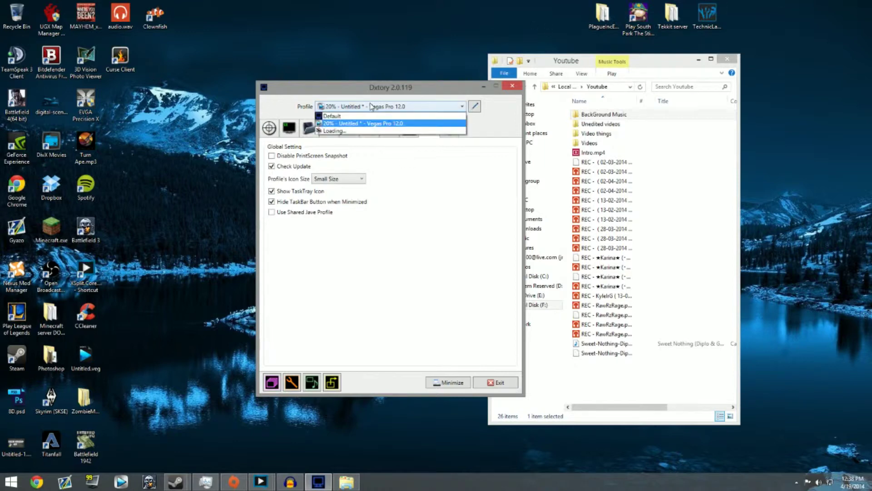
pyautogui.click(353, 125)
pyautogui.click(350, 107)
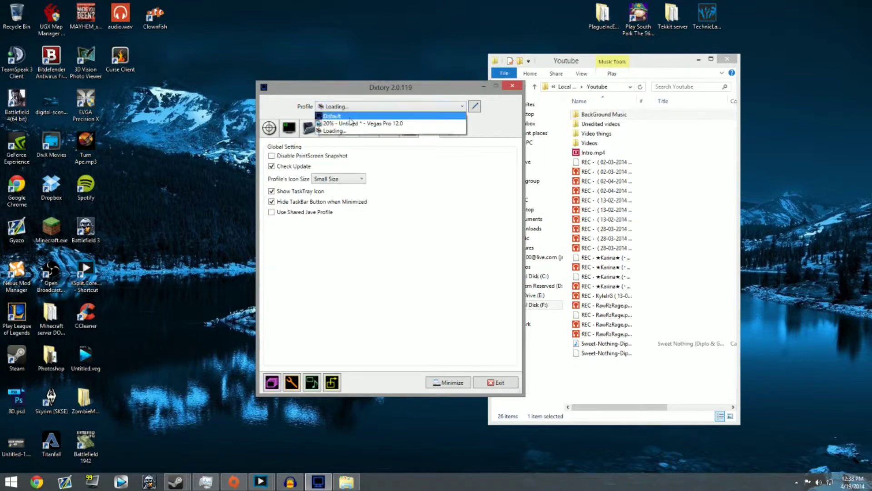
pyautogui.click(360, 123)
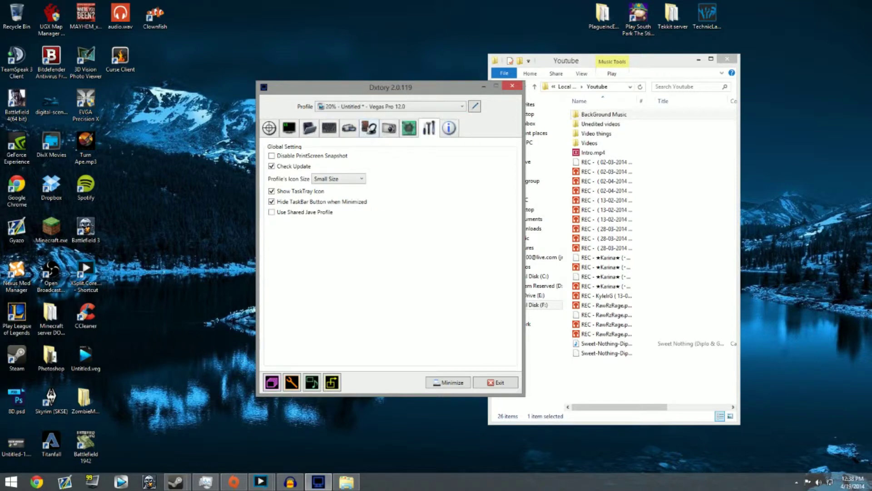
# Step: Return to the folder settings saving to F:\Youtube\Unedited videos, then minimize Dxtory
pyautogui.click(317, 129)
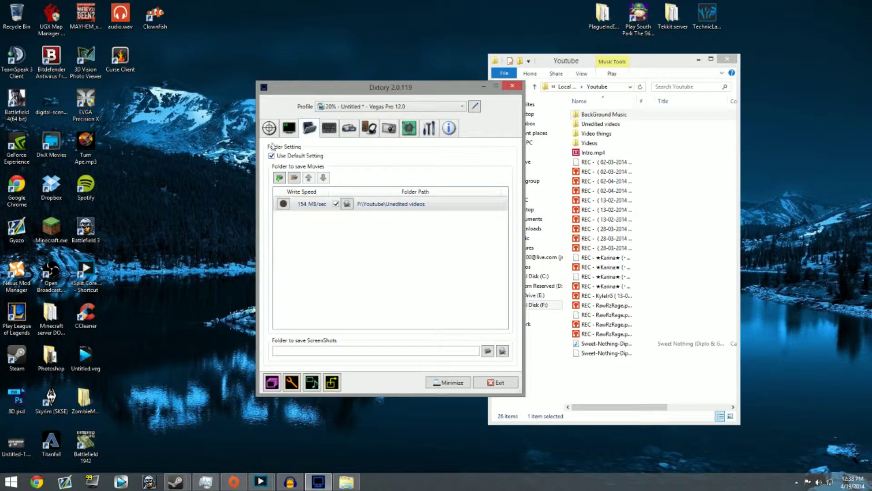
pyautogui.click(289, 128)
pyautogui.click(269, 129)
pyautogui.click(313, 130)
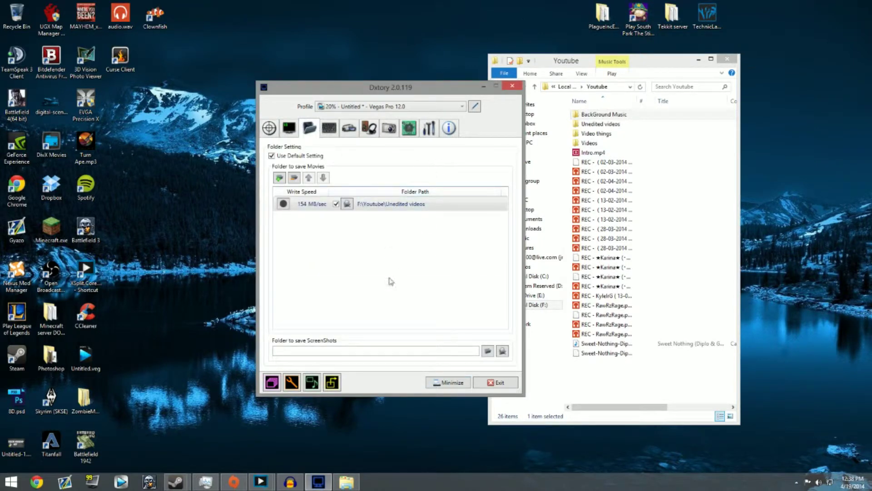
pyautogui.click(484, 82)
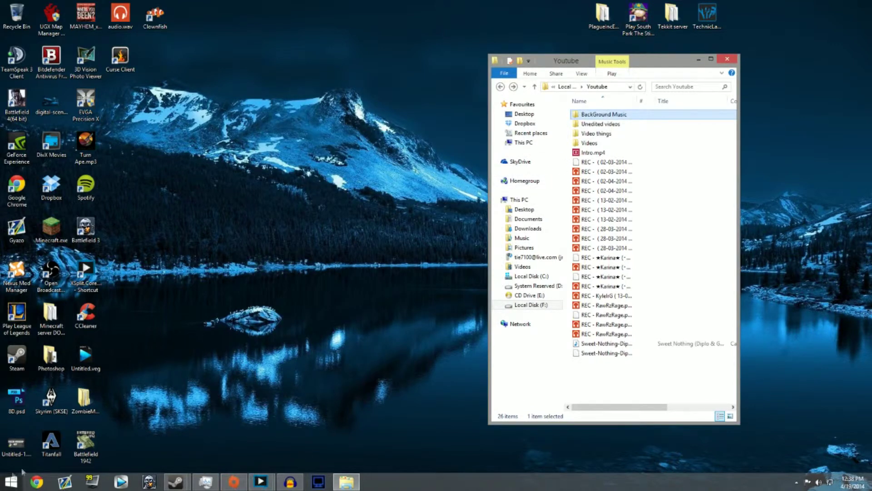
# Step: Launch Vegas Pro 12.0 (64-bit) from the Windows Start screen
pyautogui.click(11, 481)
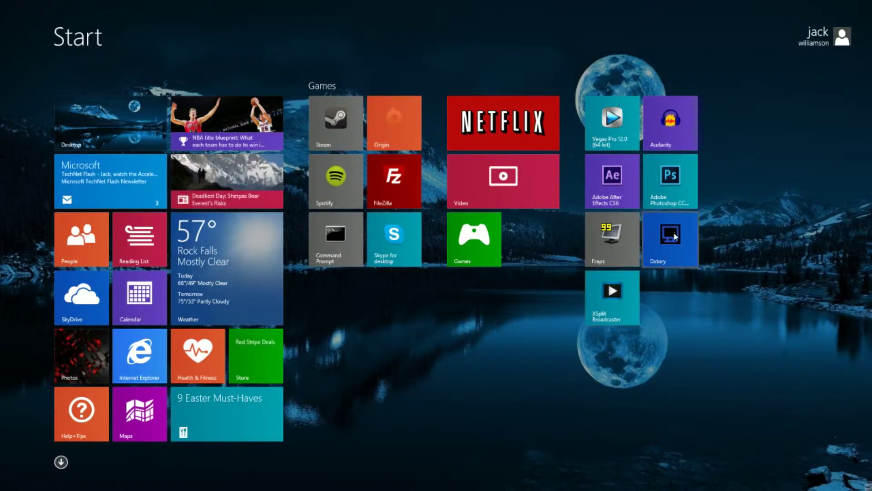
pyautogui.click(609, 130)
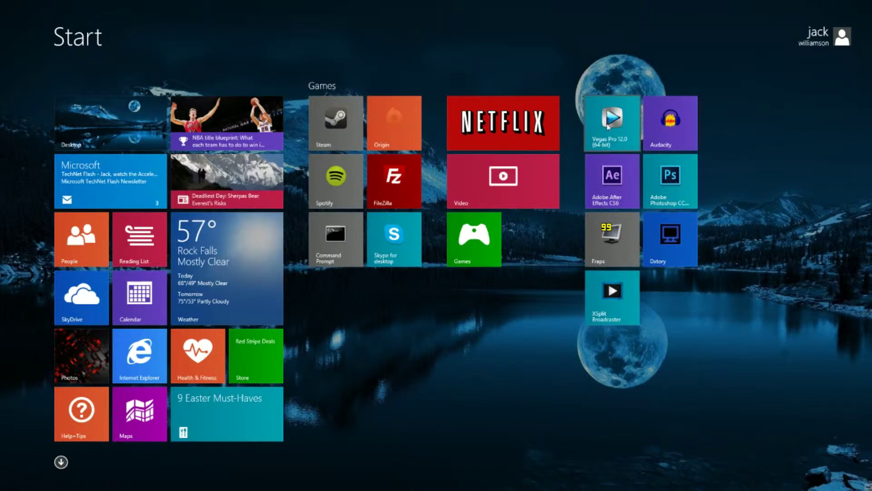